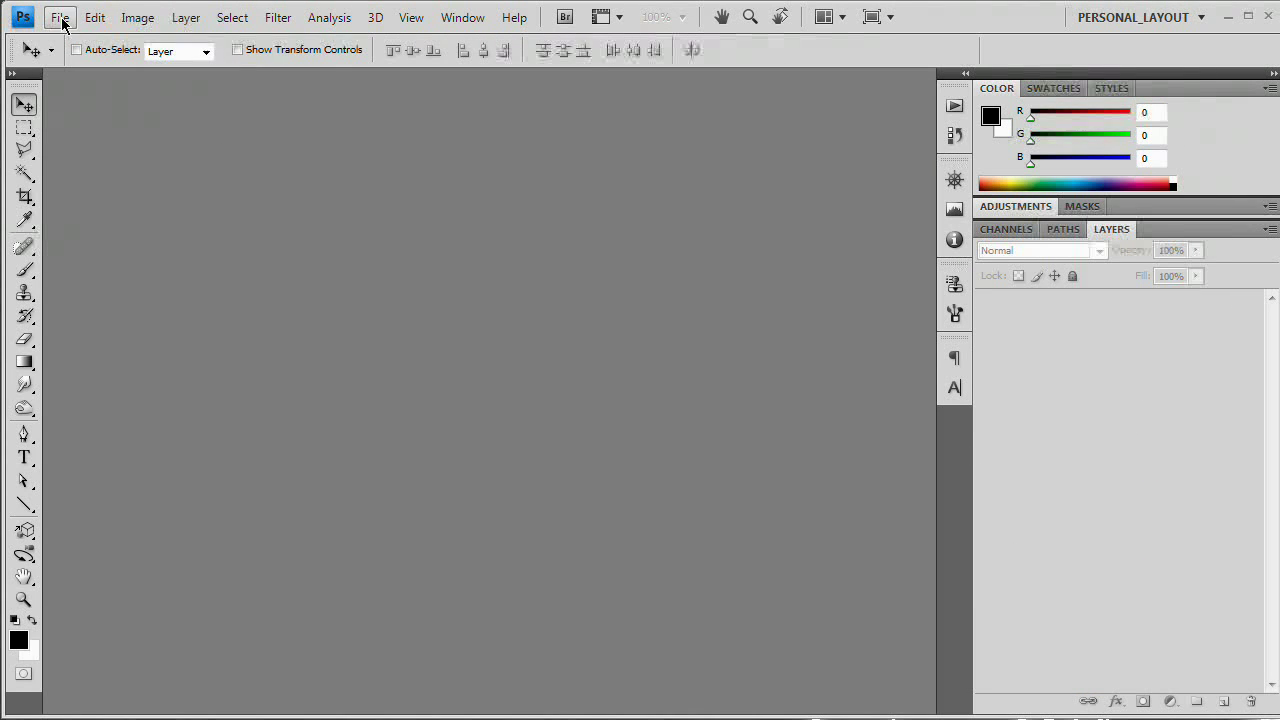
- Create a new 650 × 960 px, 72 ppi document with a white background
{"action": "left_click", "coordinate": [60, 17]}
{"action": "left_click", "coordinate": [66, 37]}
{"action": "left_click_drag", "start_coordinate": [538, 181], "coordinate": [494, 152]}
{"action": "double_click", "coordinate": [355, 270]}
{"action": "double_click", "coordinate": [388, 305]}
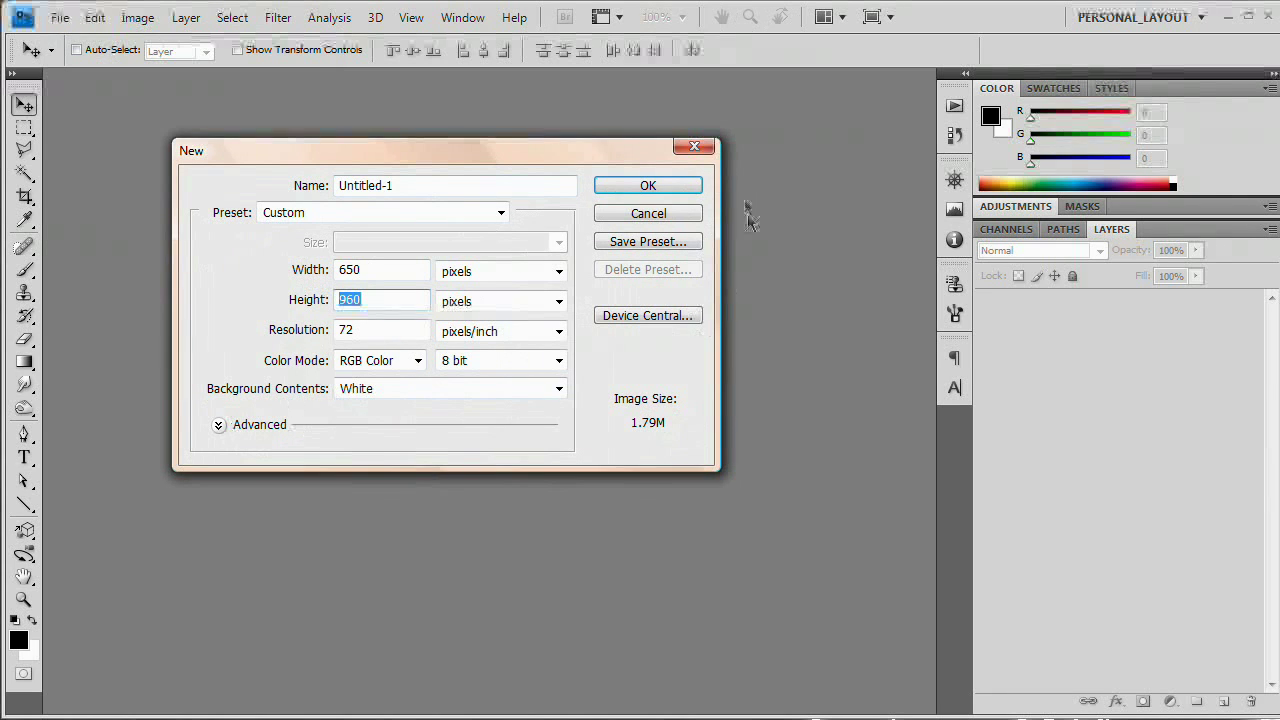
{"action": "left_click", "coordinate": [684, 186]}
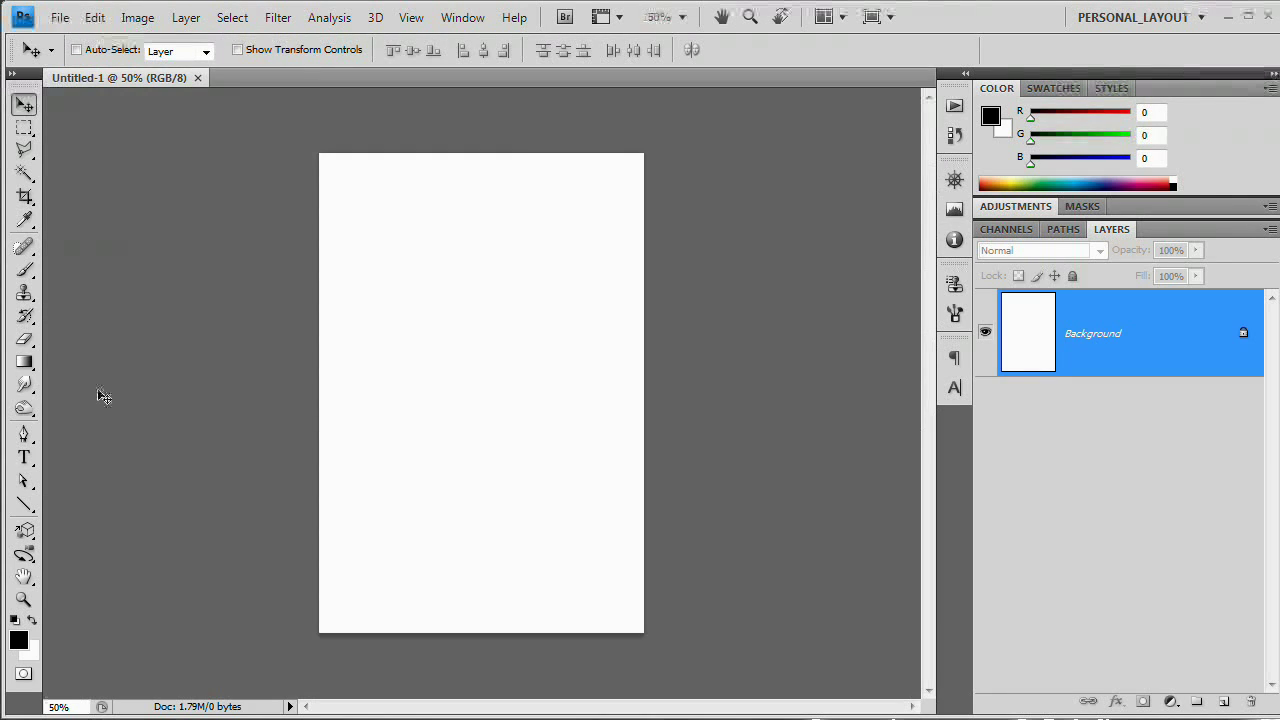
{"action": "key", "text": "g"}
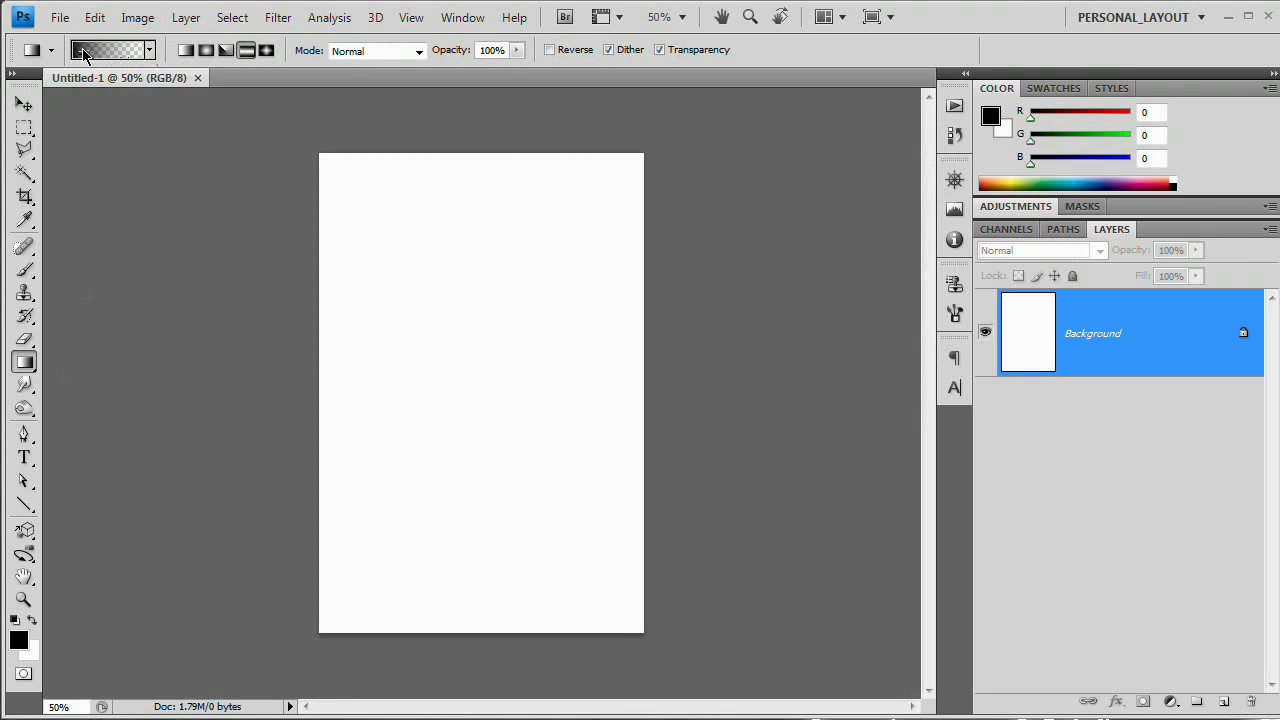
- Choose the Black, White gradient preset in the Gradient Editor
{"action": "left_click", "coordinate": [120, 56]}
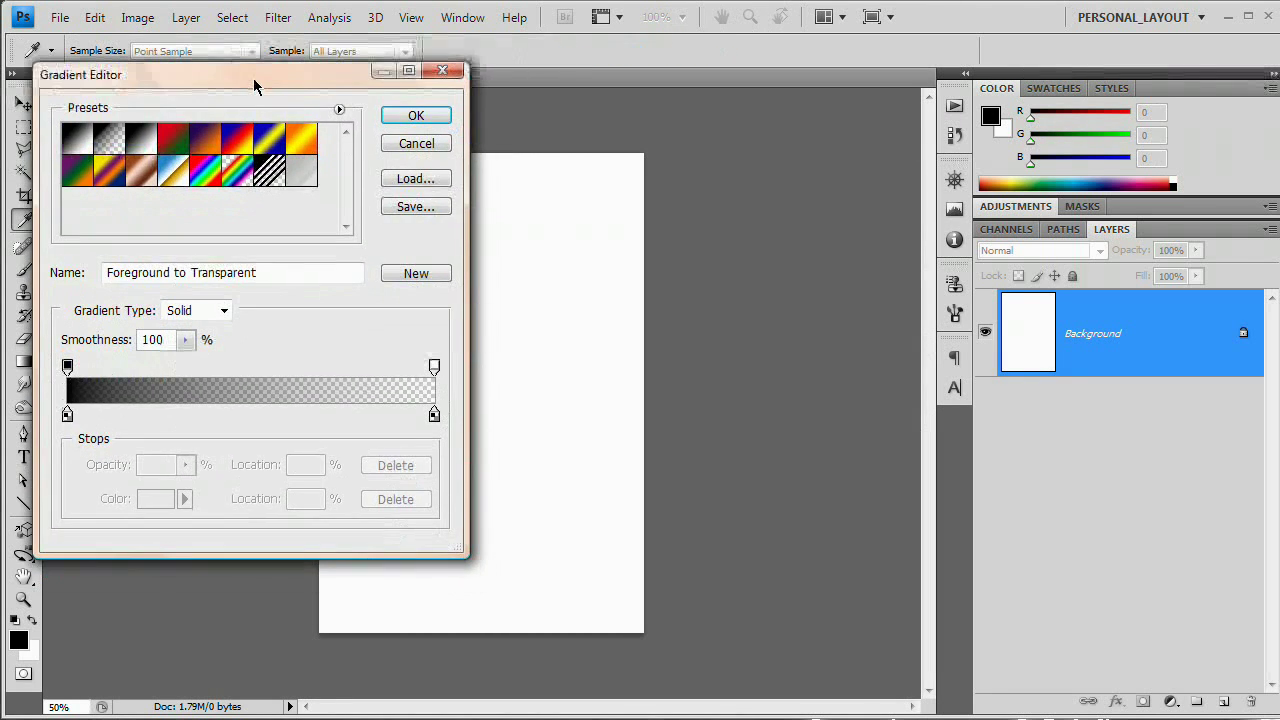
{"action": "left_click", "coordinate": [144, 147]}
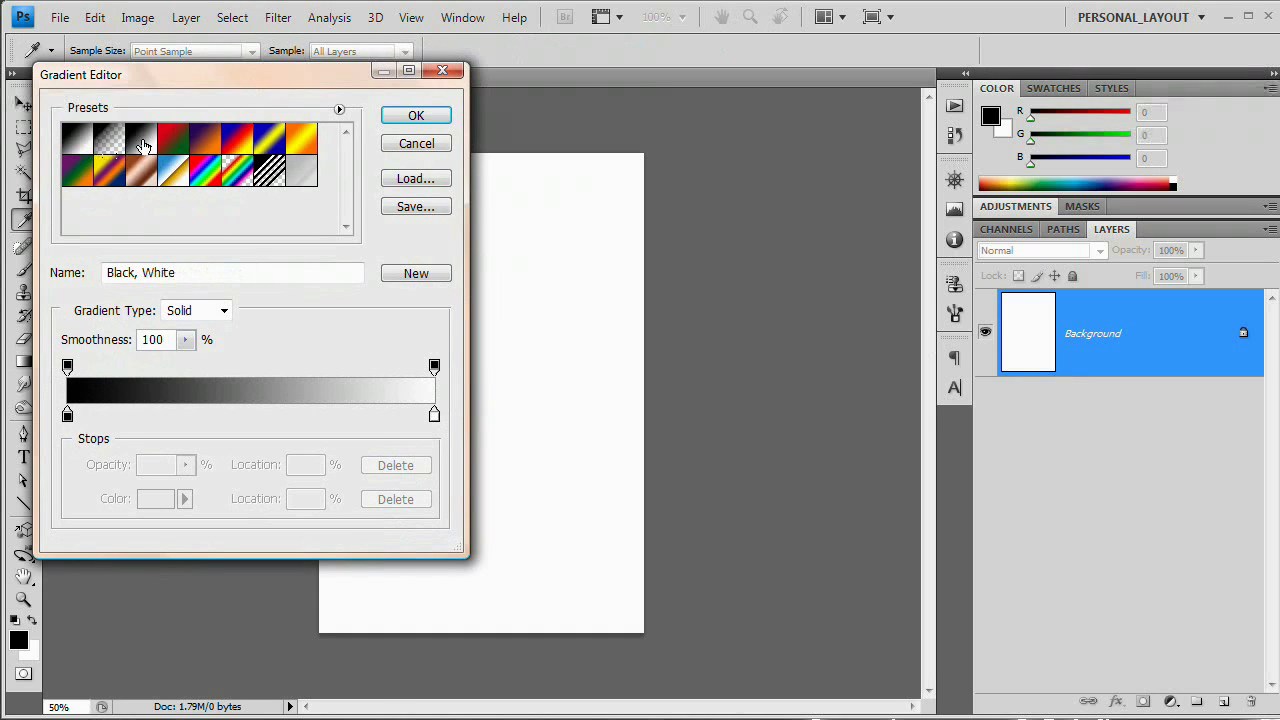
{"action": "left_click", "coordinate": [86, 140]}
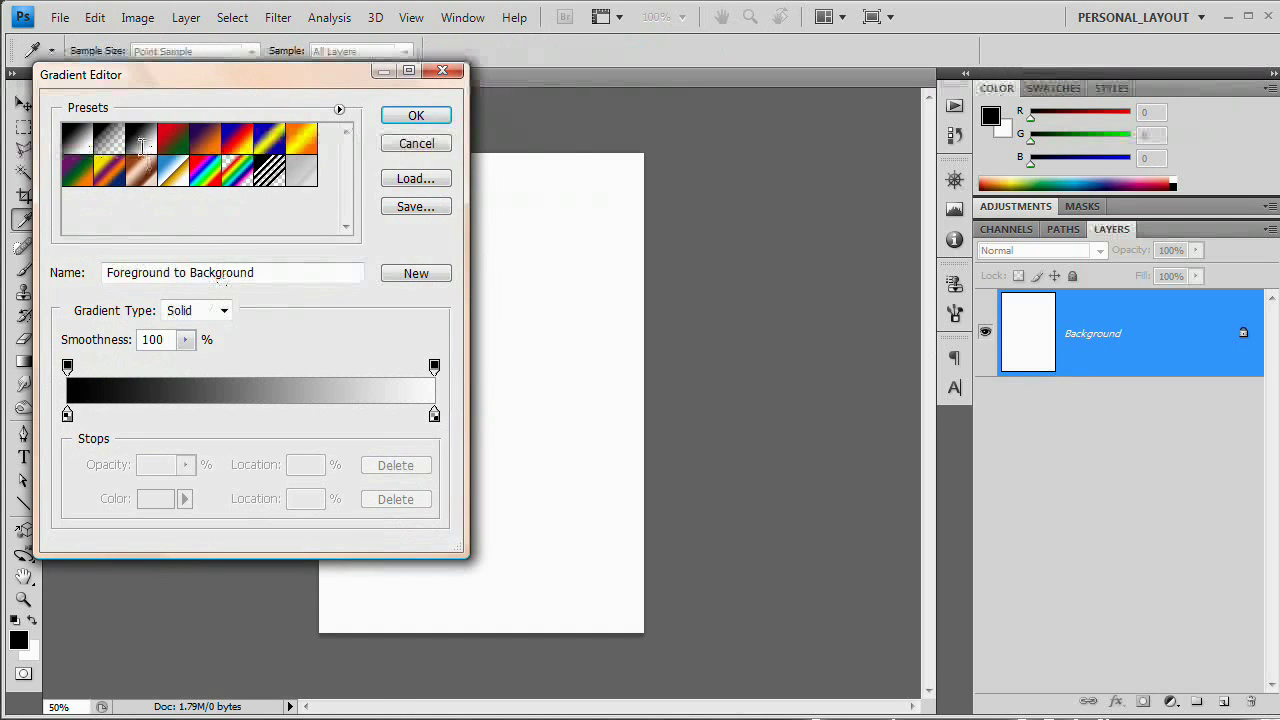
{"action": "left_click", "coordinate": [147, 143]}
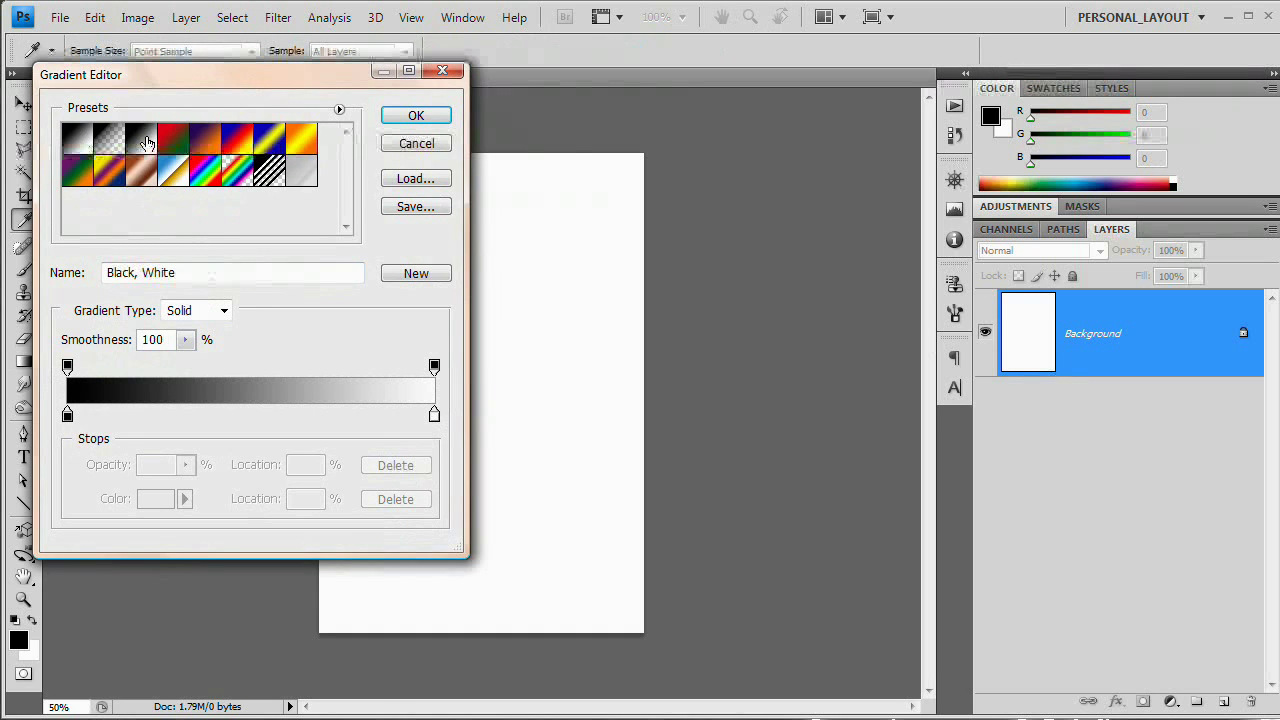
- Change the left gradient stop from black to A8A8A8 grey and apply the gradient
{"action": "double_click", "coordinate": [67, 414]}
{"action": "left_click_drag", "start_coordinate": [642, 144], "coordinate": [614, 114]}
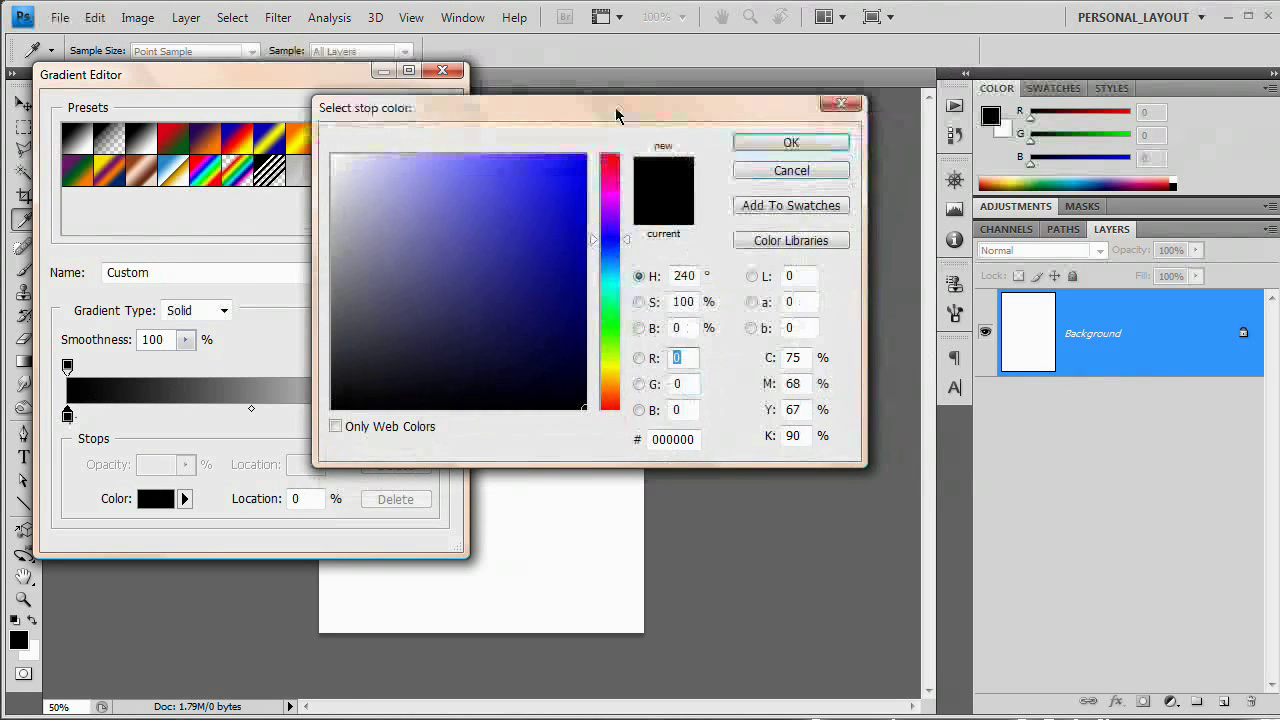
{"action": "double_click", "coordinate": [669, 440]}
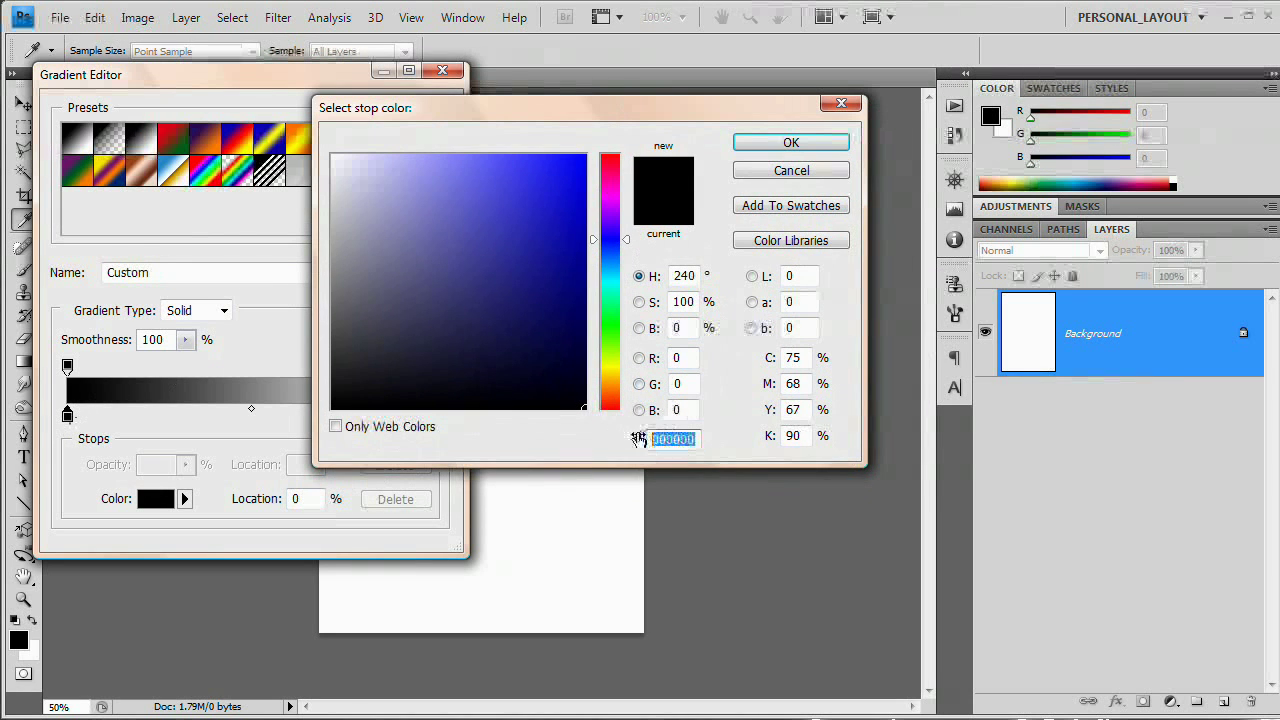
{"action": "left_click", "coordinate": [651, 437]}
{"action": "left_click_drag", "start_coordinate": [651, 437], "coordinate": [647, 439]}
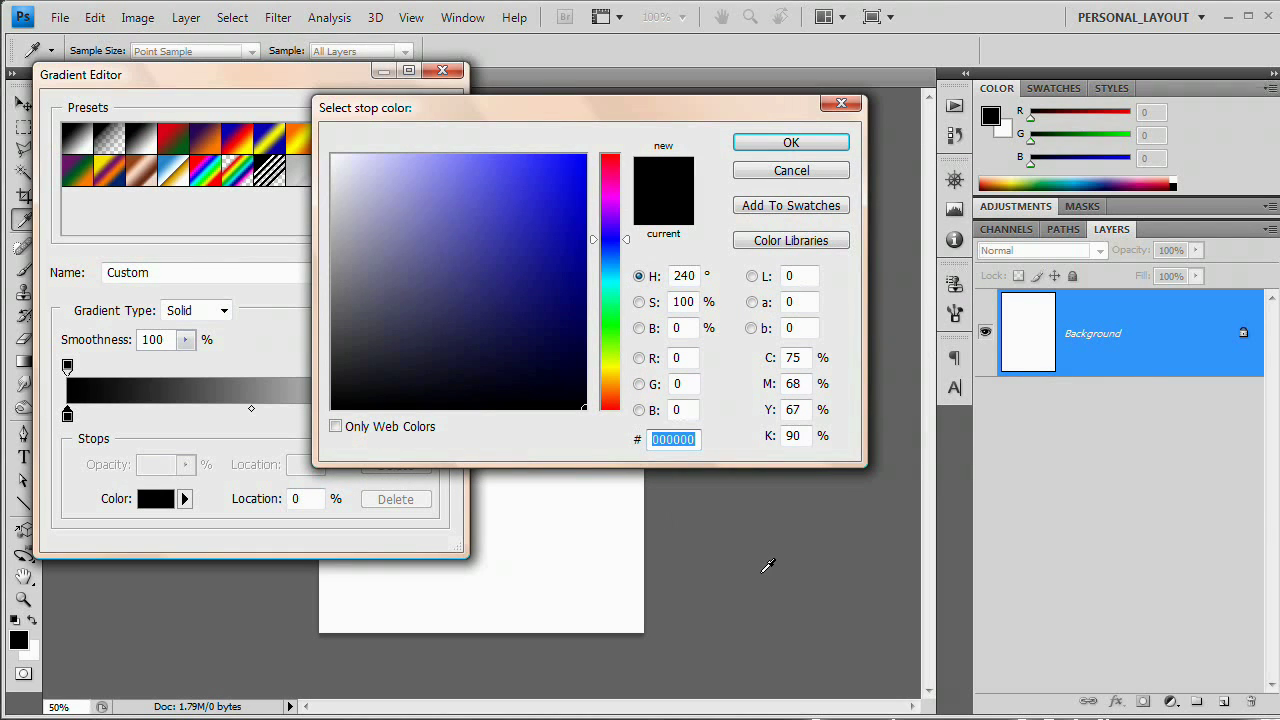
{"action": "type", "text": "A8A8A"}
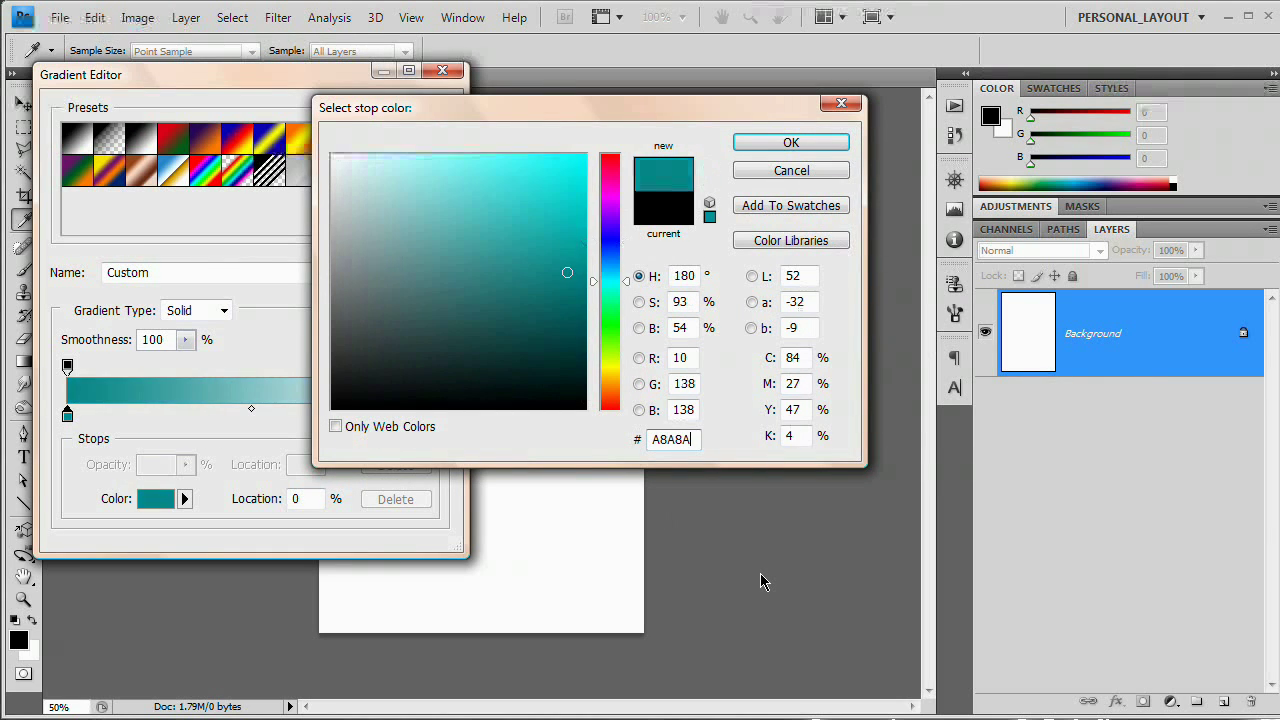
{"action": "type", "text": "8"}
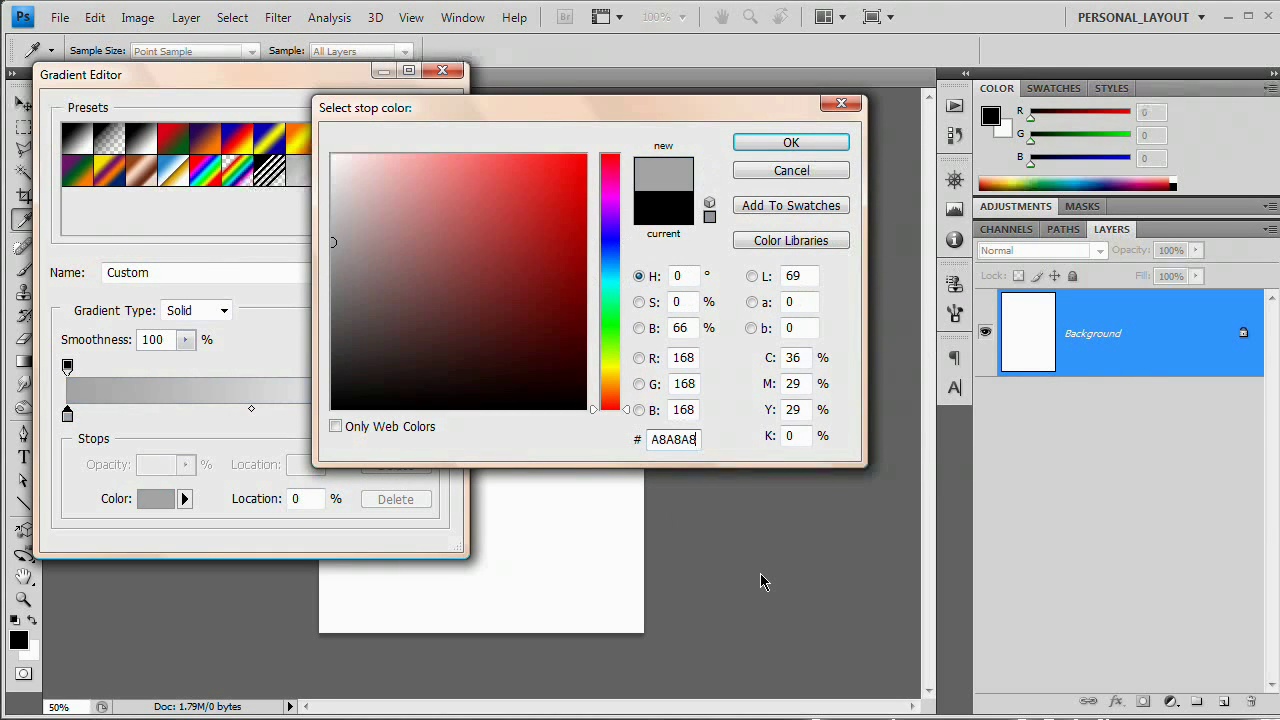
{"action": "left_click", "coordinate": [789, 143]}
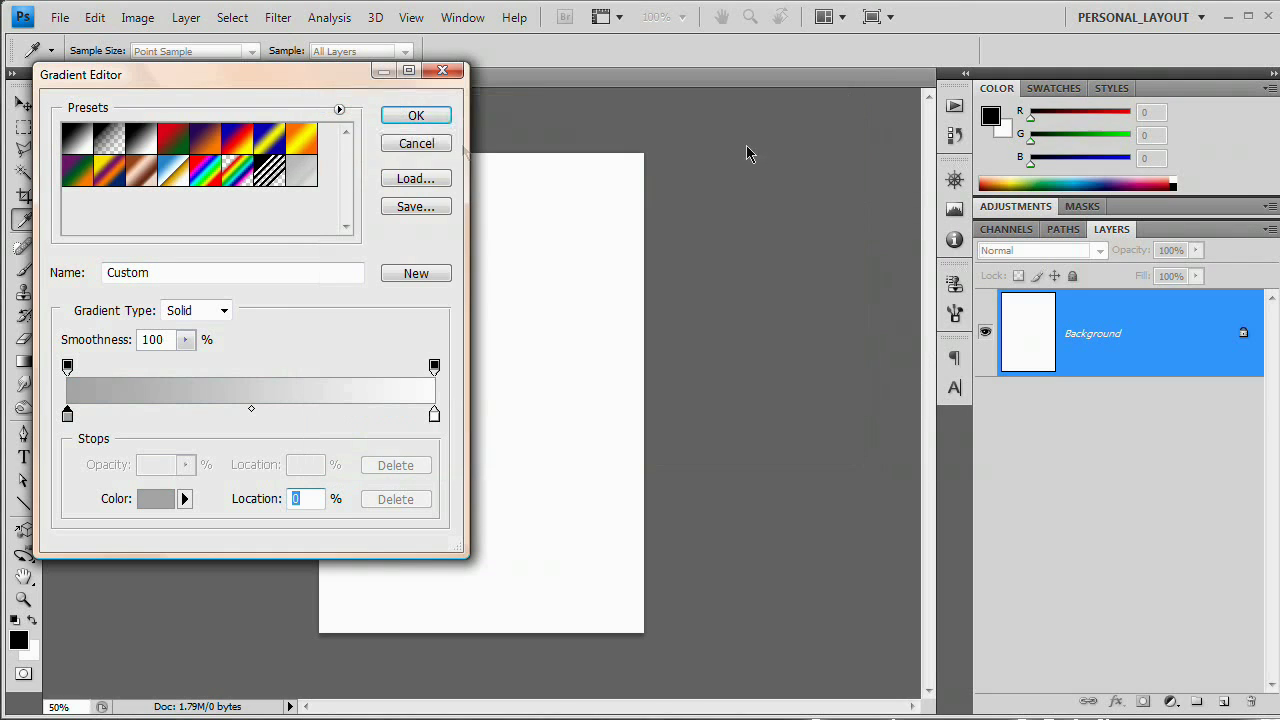
{"action": "left_click", "coordinate": [422, 116]}
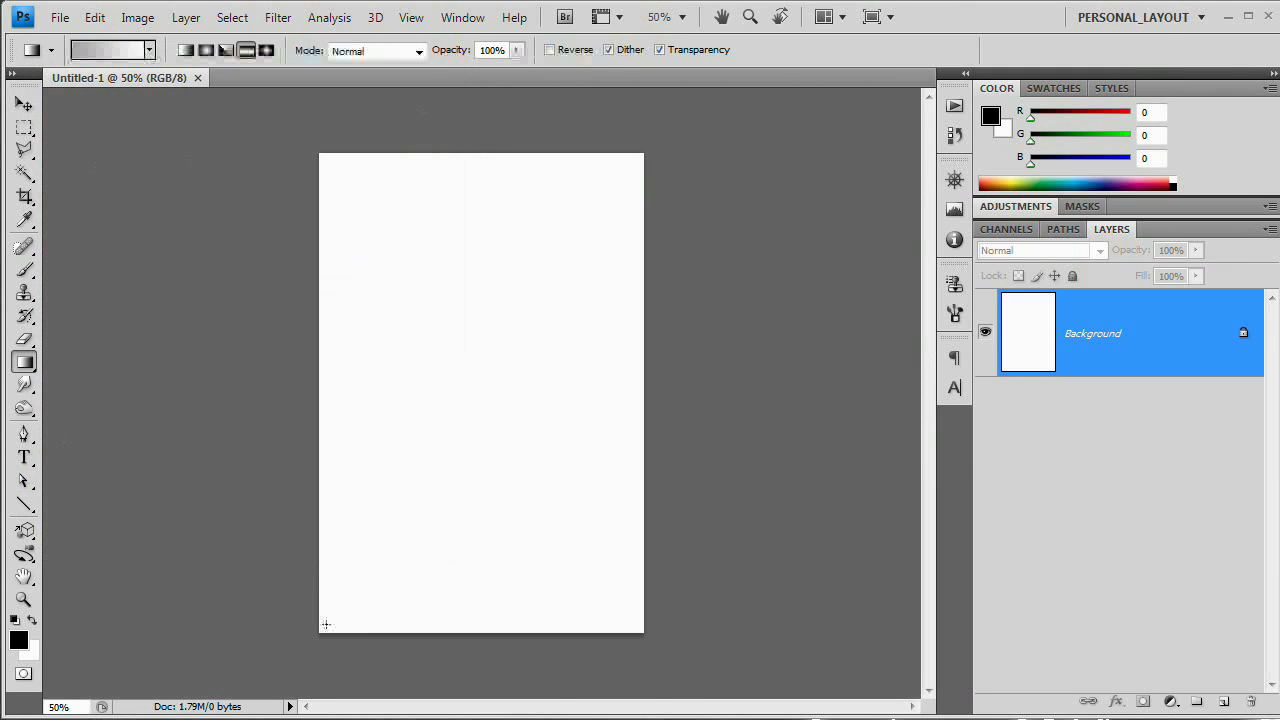
- Fill the canvas with a reversed diagonal gradient, grey top-right fading to white bottom-left
{"action": "left_click_drag", "start_coordinate": [323, 627], "coordinate": [629, 162]}
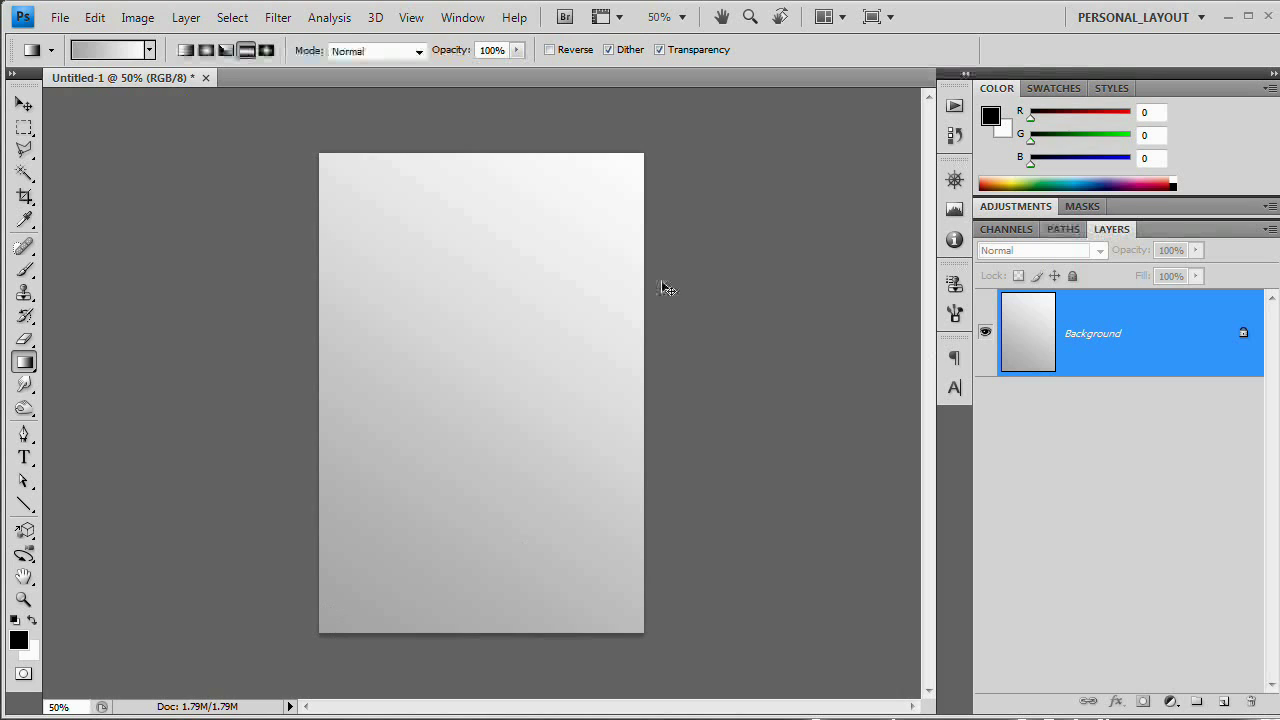
{"action": "key", "text": "ctrl+z"}
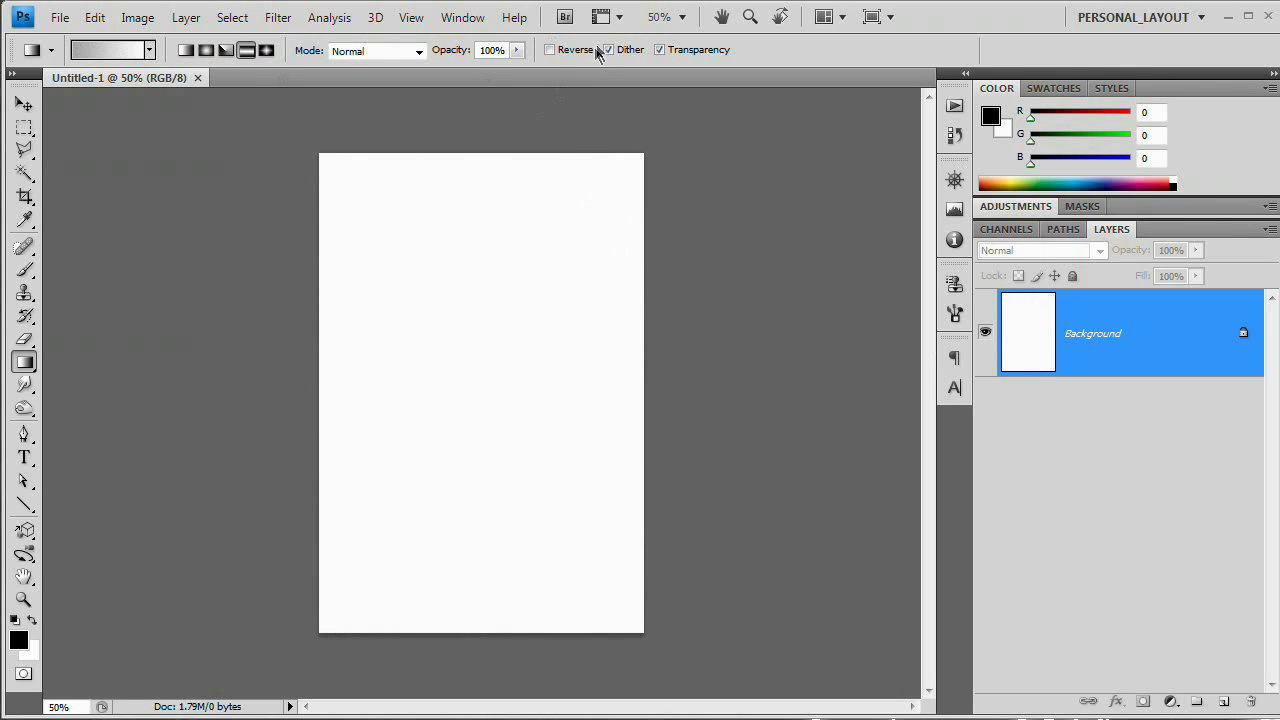
{"action": "left_click", "coordinate": [553, 51]}
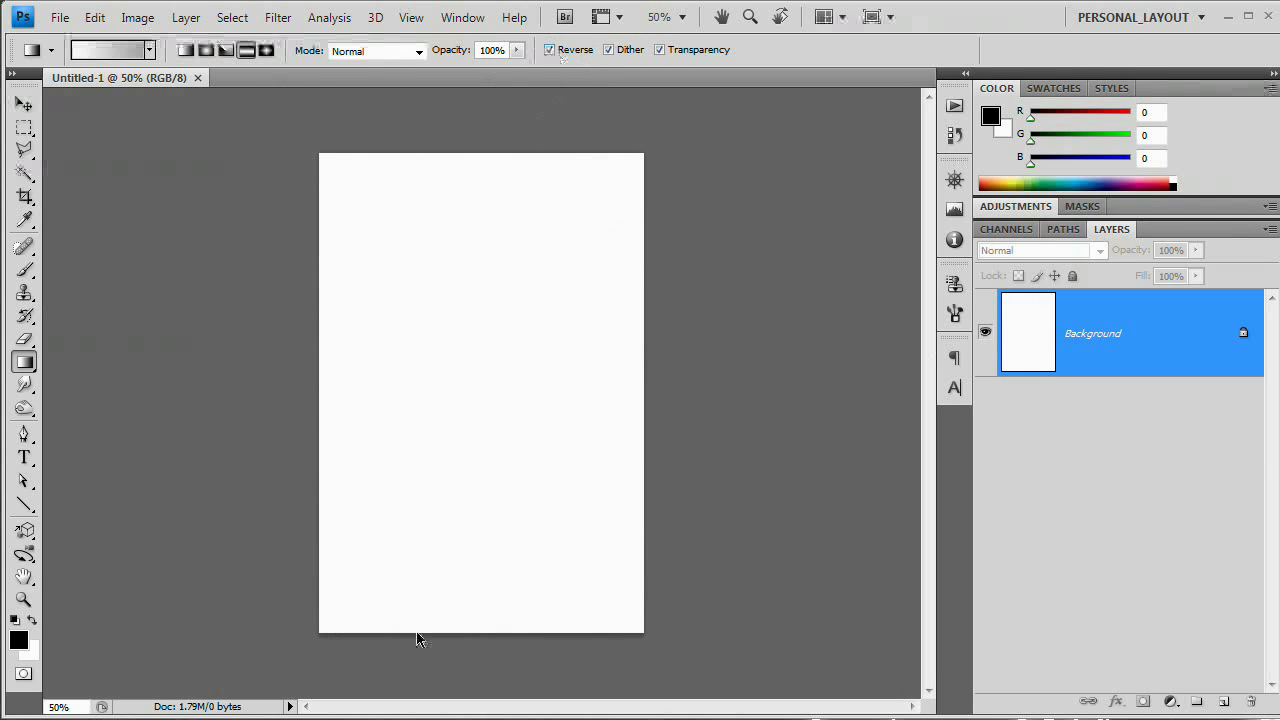
{"action": "left_click_drag", "start_coordinate": [325, 628], "coordinate": [634, 162]}
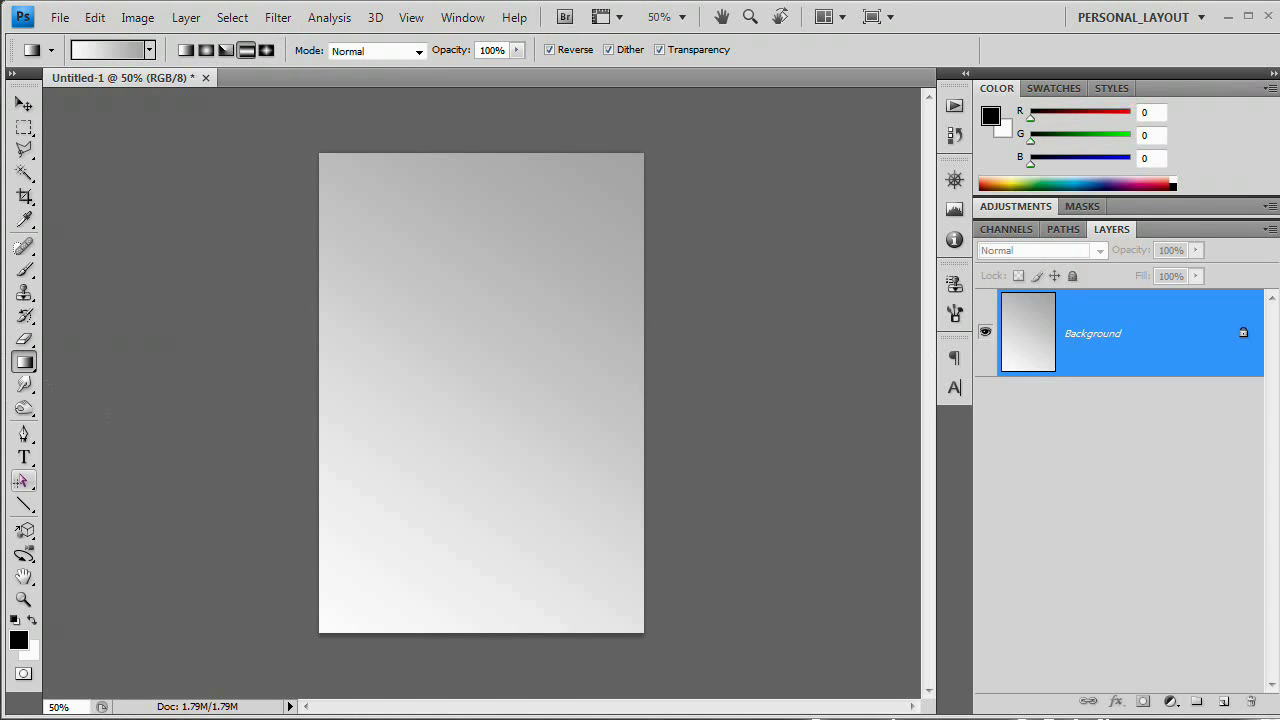
{"action": "key", "text": "t"}
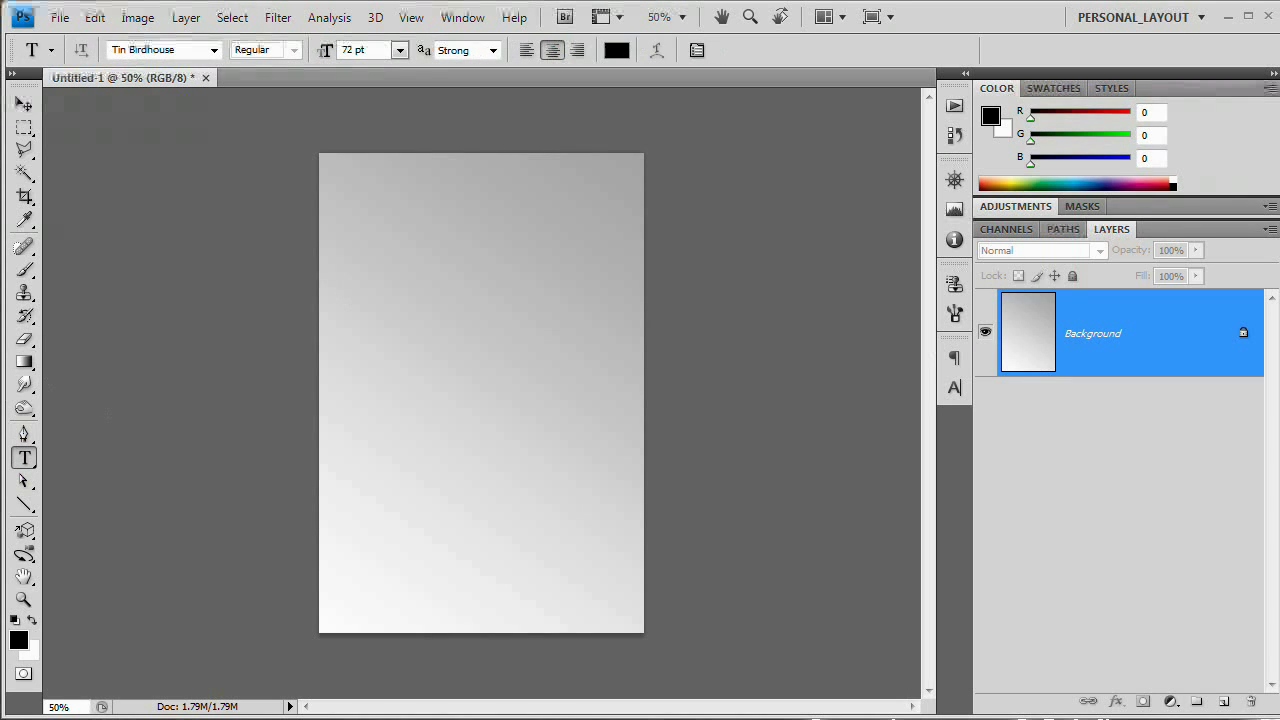
- Set the type font to Myriad Pro
{"action": "left_click", "coordinate": [213, 50]}
{"action": "scroll", "coordinate": [260, 130], "scroll_direction": "up", "scroll_amount": 13}
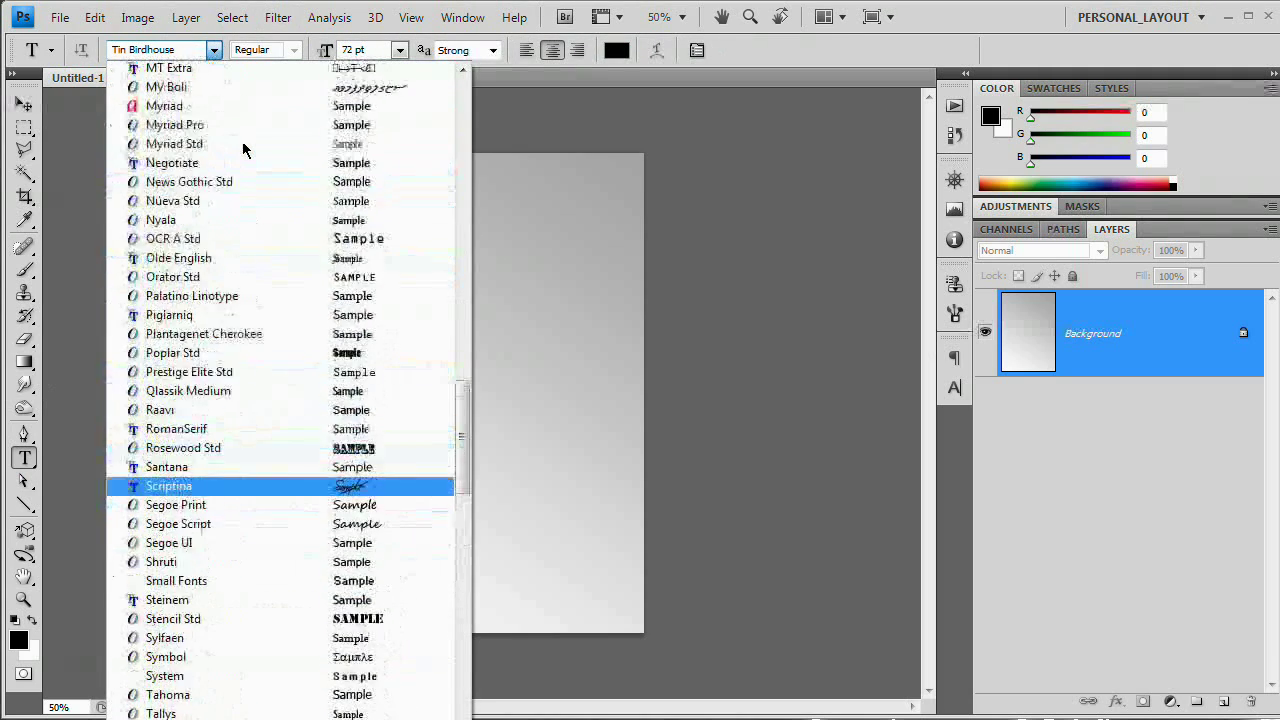
{"action": "scroll", "coordinate": [243, 149], "scroll_direction": "up", "scroll_amount": 1}
{"action": "left_click", "coordinate": [217, 197]}
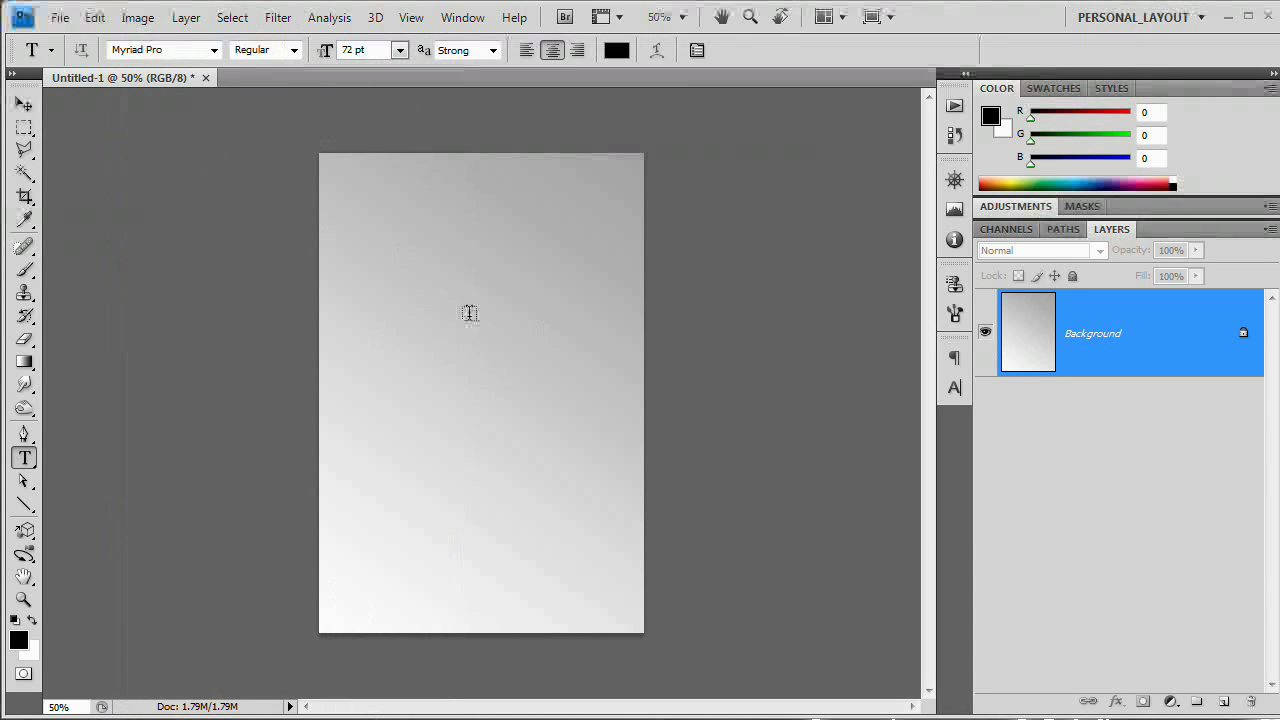
- Add the words THE and PLUG as separate text lines in the upper middle
{"action": "left_click", "coordinate": [459, 333]}
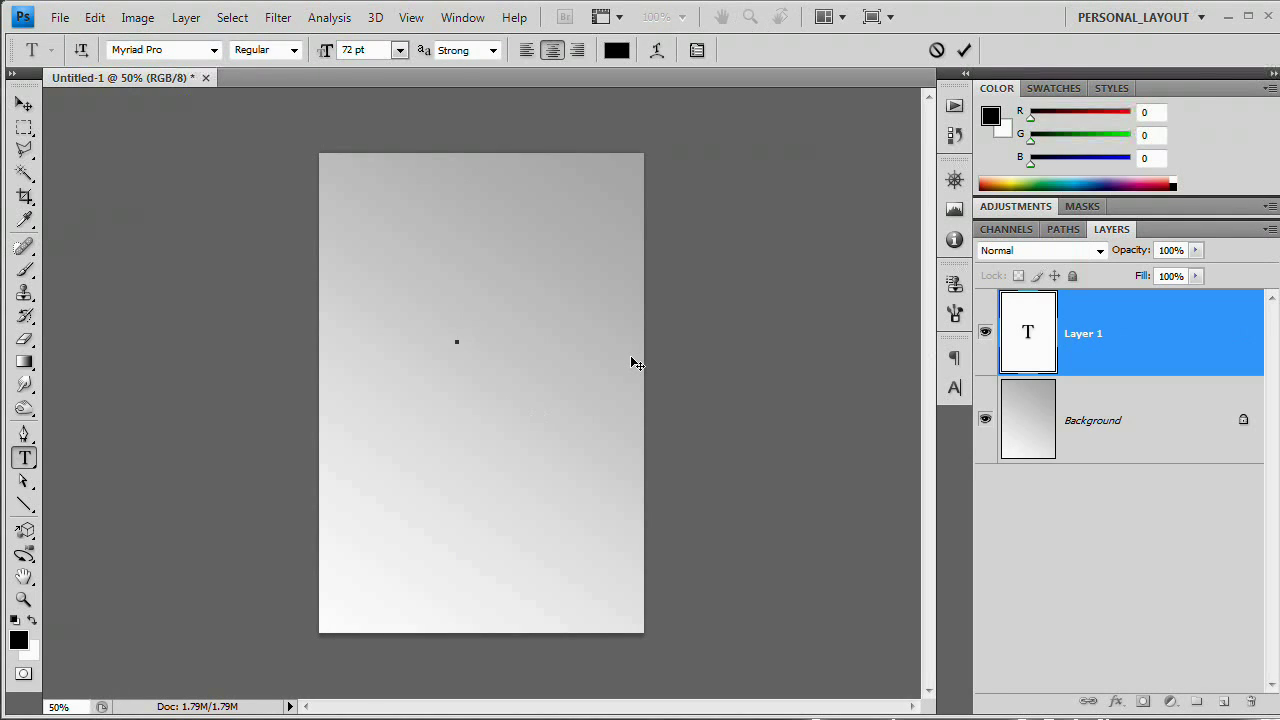
{"action": "type", "text": "THE"}
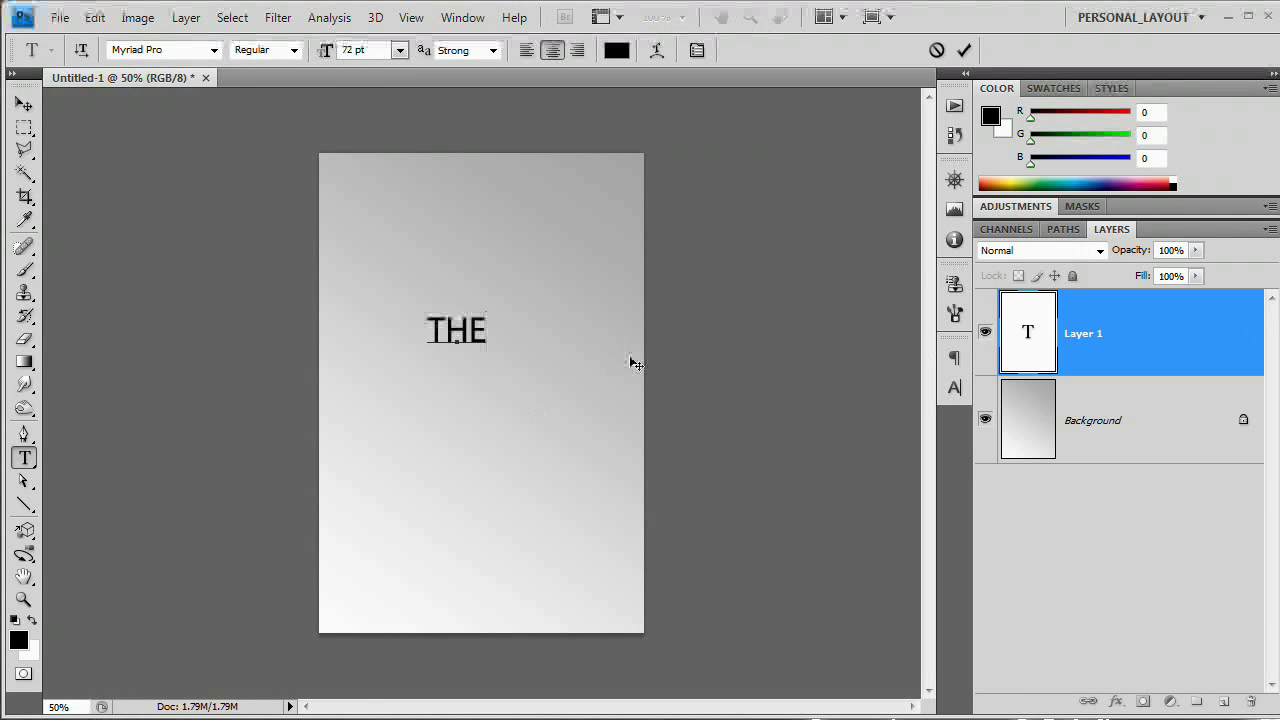
{"action": "key", "text": "ctrl+Return"}
{"action": "left_click", "coordinate": [447, 390]}
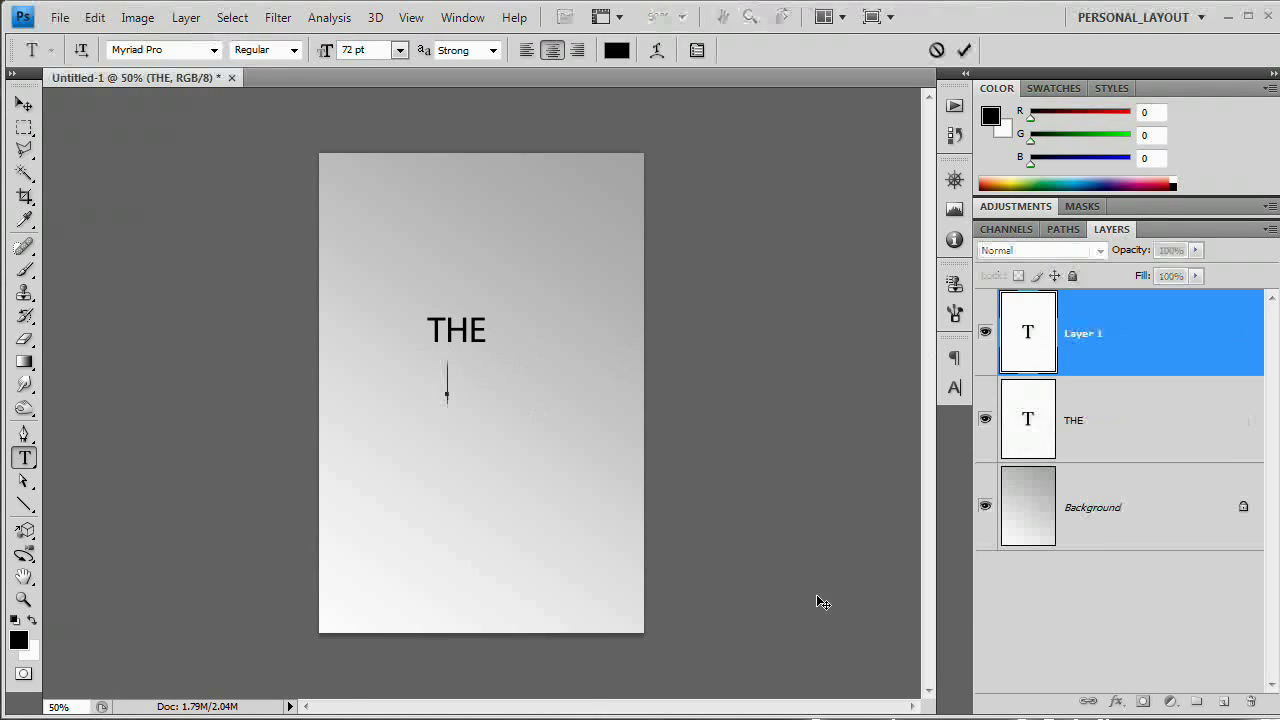
{"action": "type", "text": "PLUG"}
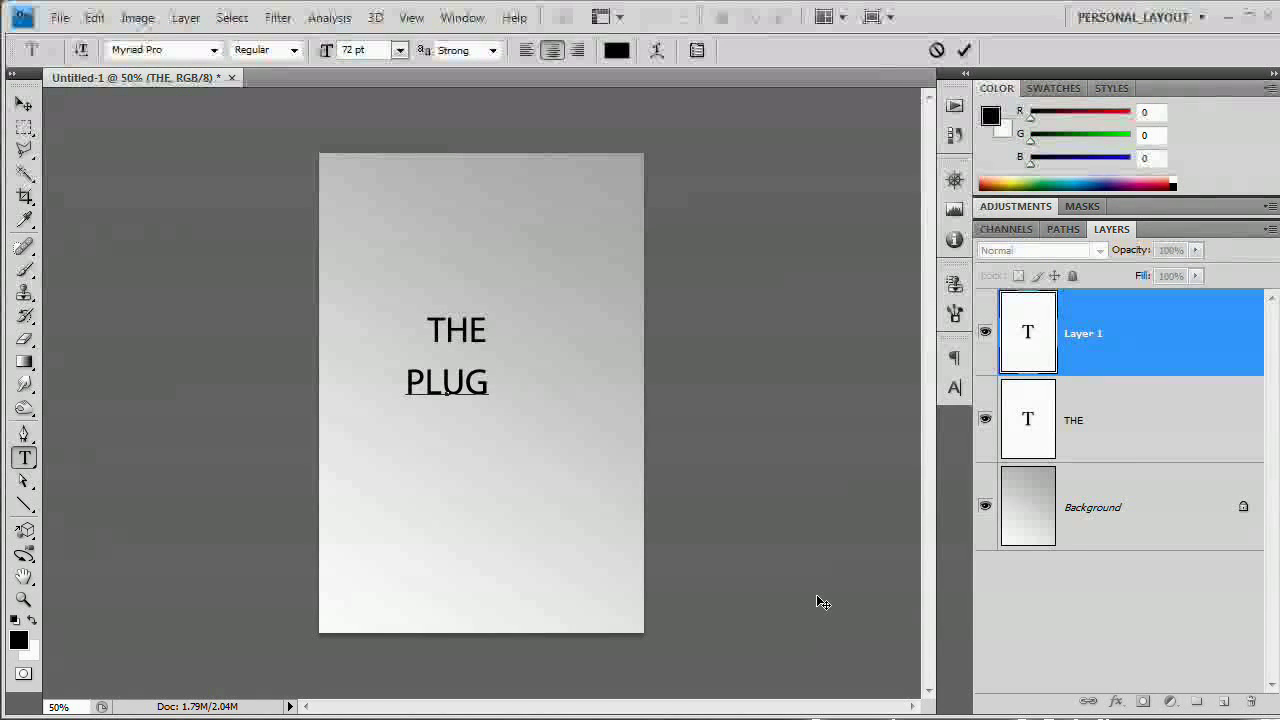
{"action": "key", "text": "ctrl"}
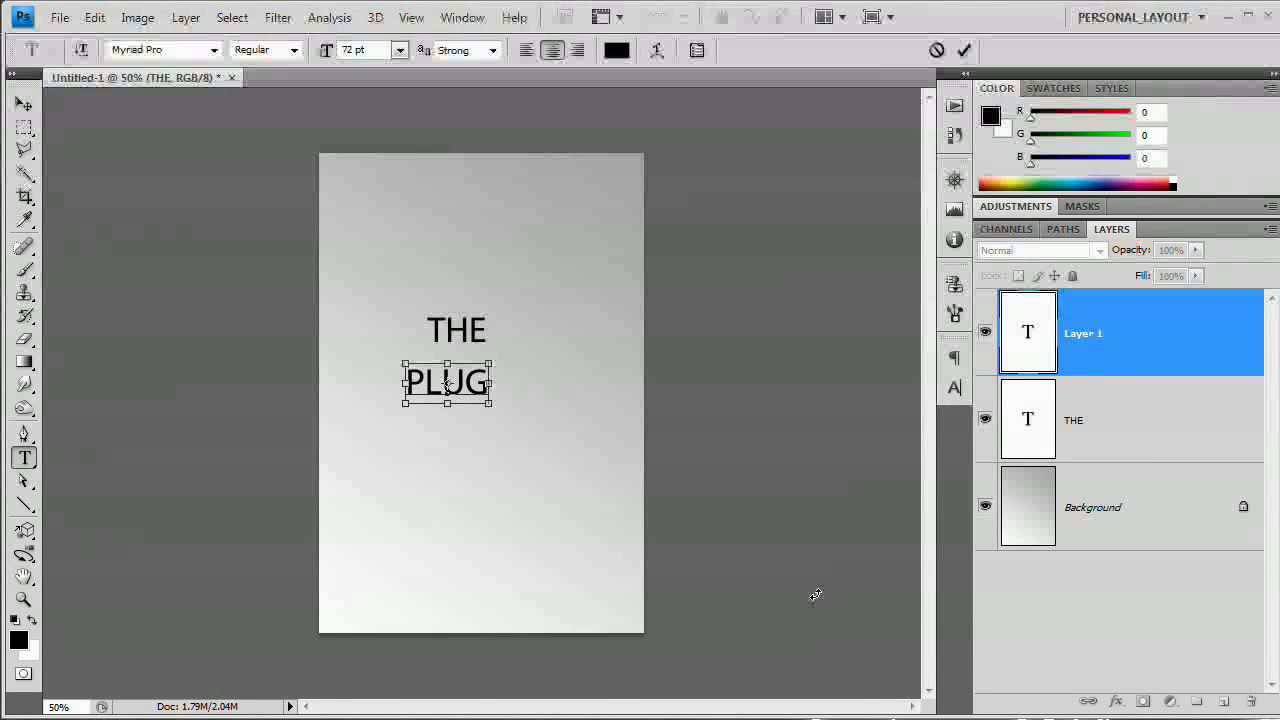
{"action": "key", "text": "ctrl+Return"}
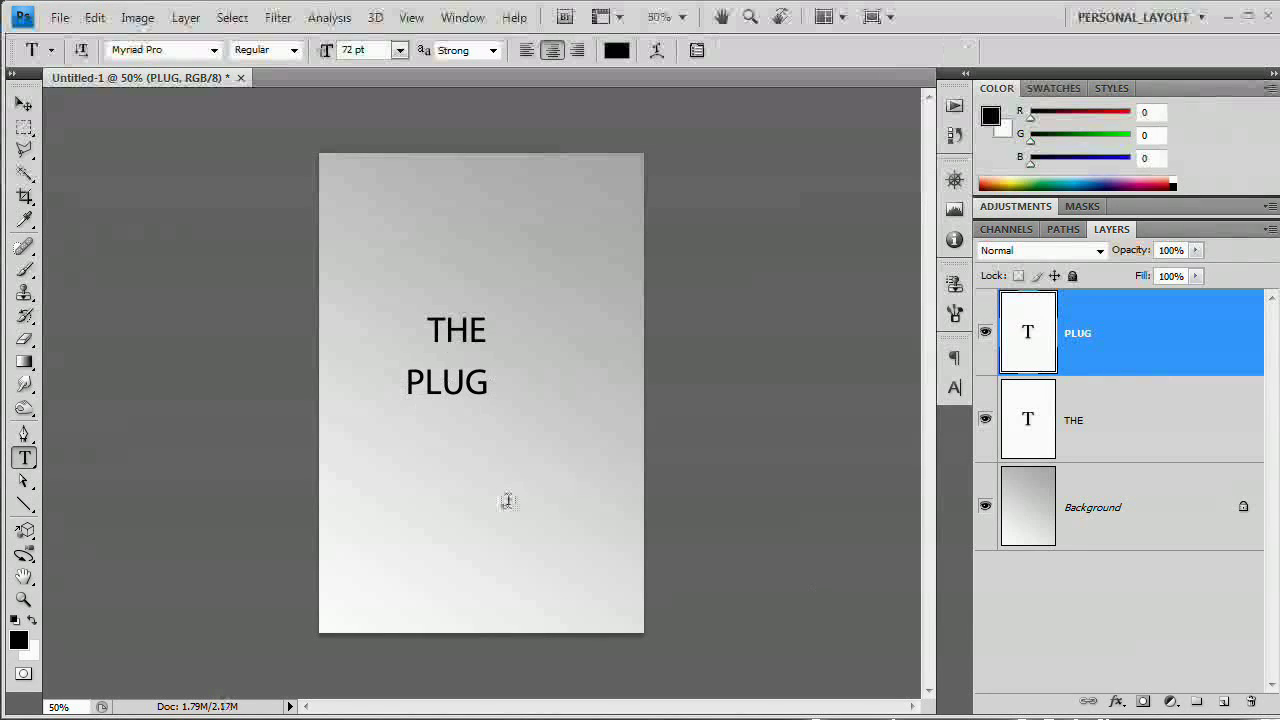
- Add THAT and SHOCKS as separate text lines below PLUG
{"action": "left_click", "coordinate": [420, 433]}
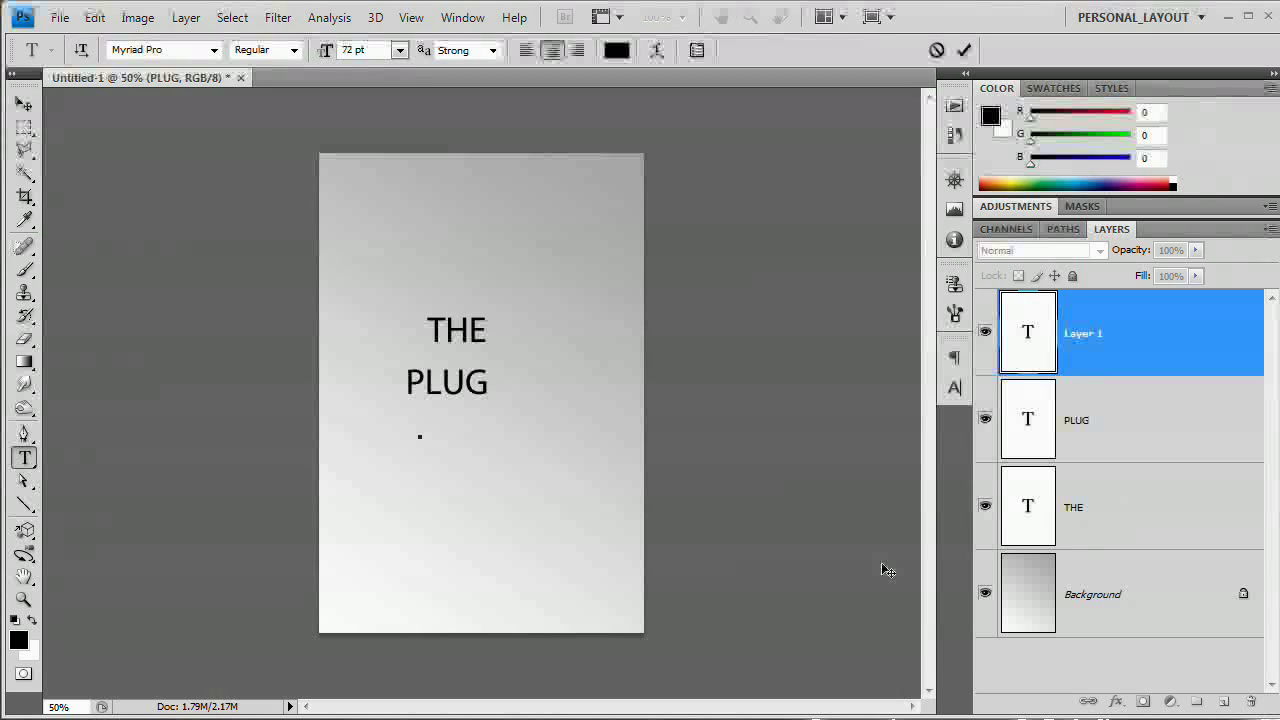
{"action": "type", "text": "THAT"}
{"action": "key", "text": "ctrl+Return"}
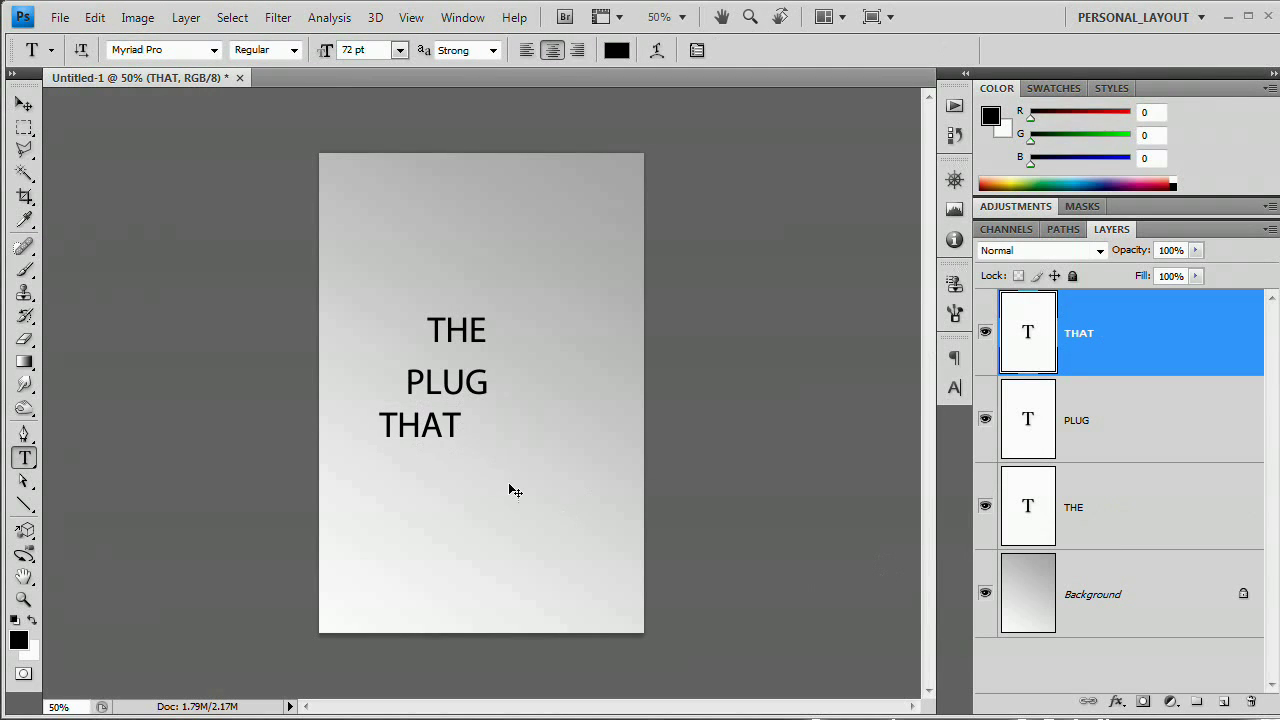
{"action": "left_click", "coordinate": [474, 497]}
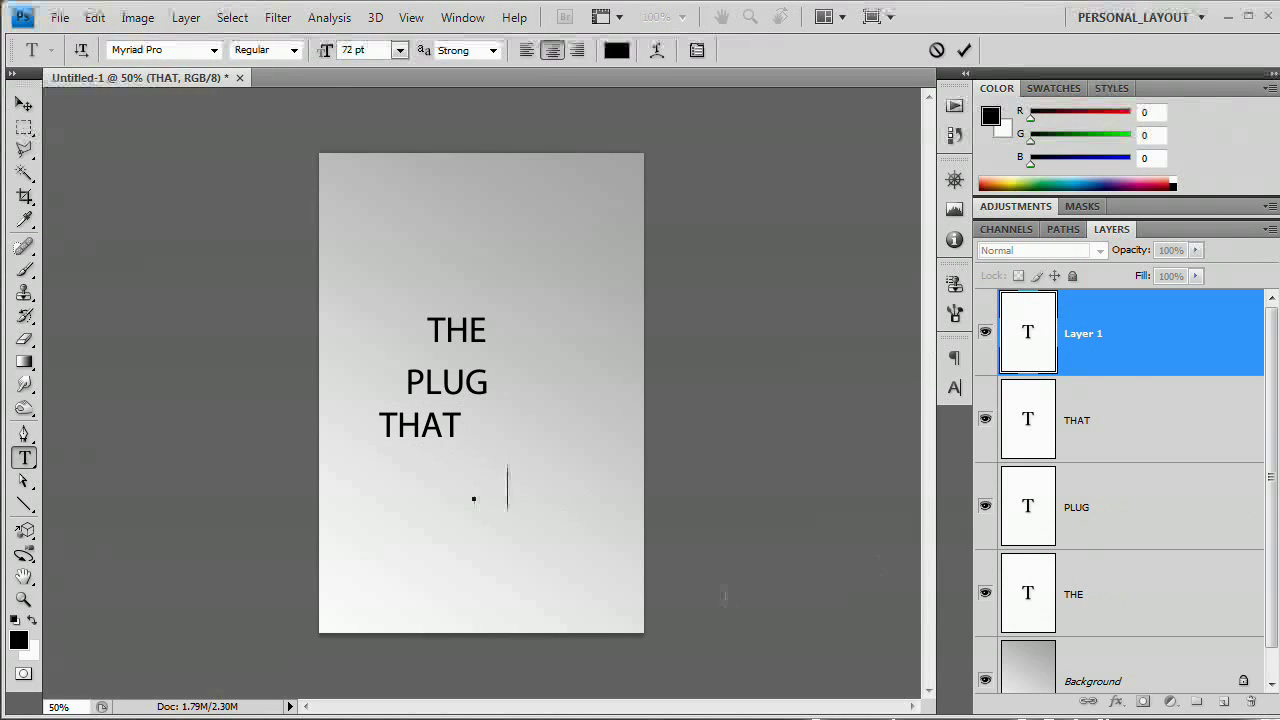
{"action": "type", "text": "SHOCKS"}
{"action": "key", "text": "ctrl+Return"}
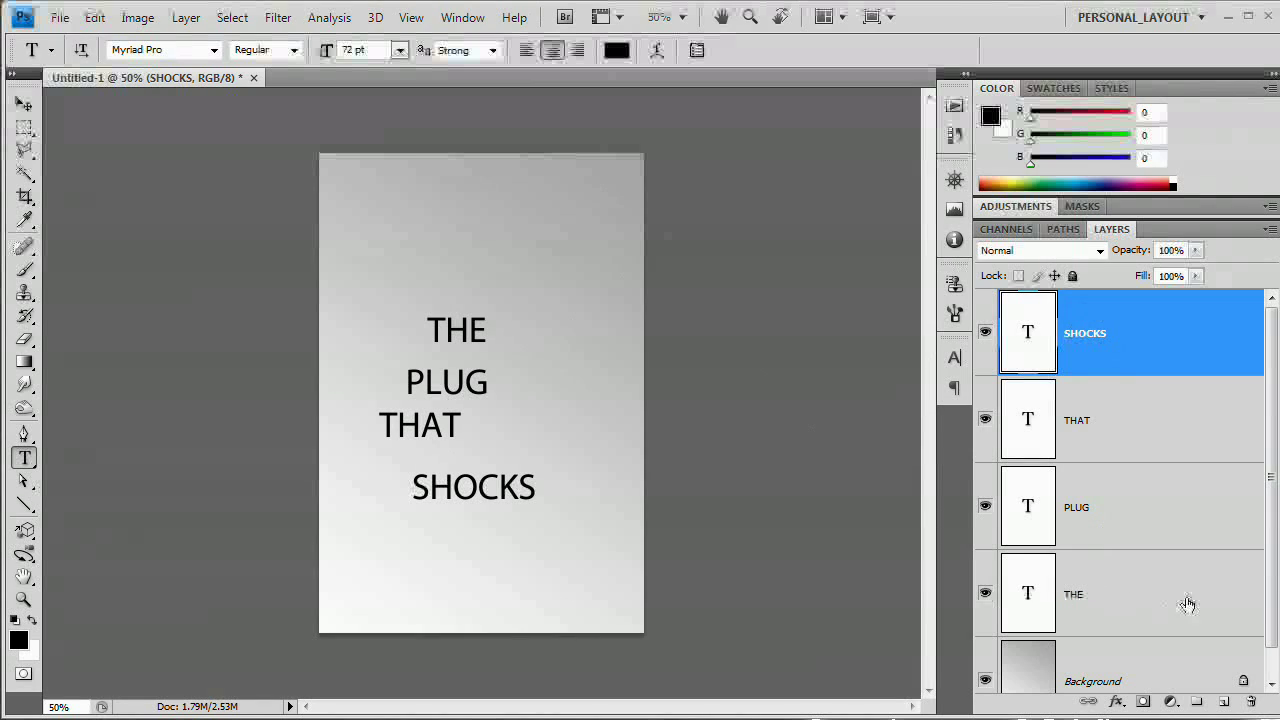
- Set THE, PLUG, THAT and SHOCKS to Myriad Pro Black in the Character panel
{"action": "left_click", "coordinate": [1120, 595], "text": "shift"}
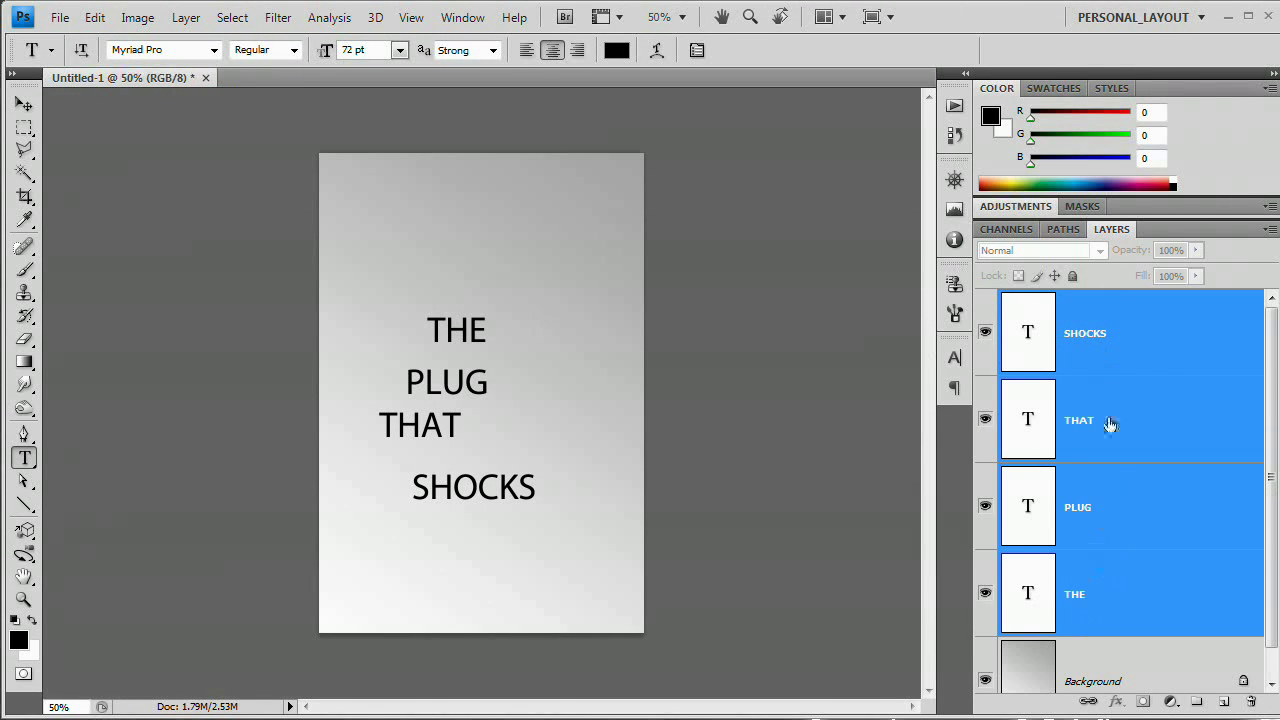
{"action": "left_click", "coordinate": [462, 18]}
{"action": "left_click", "coordinate": [478, 203]}
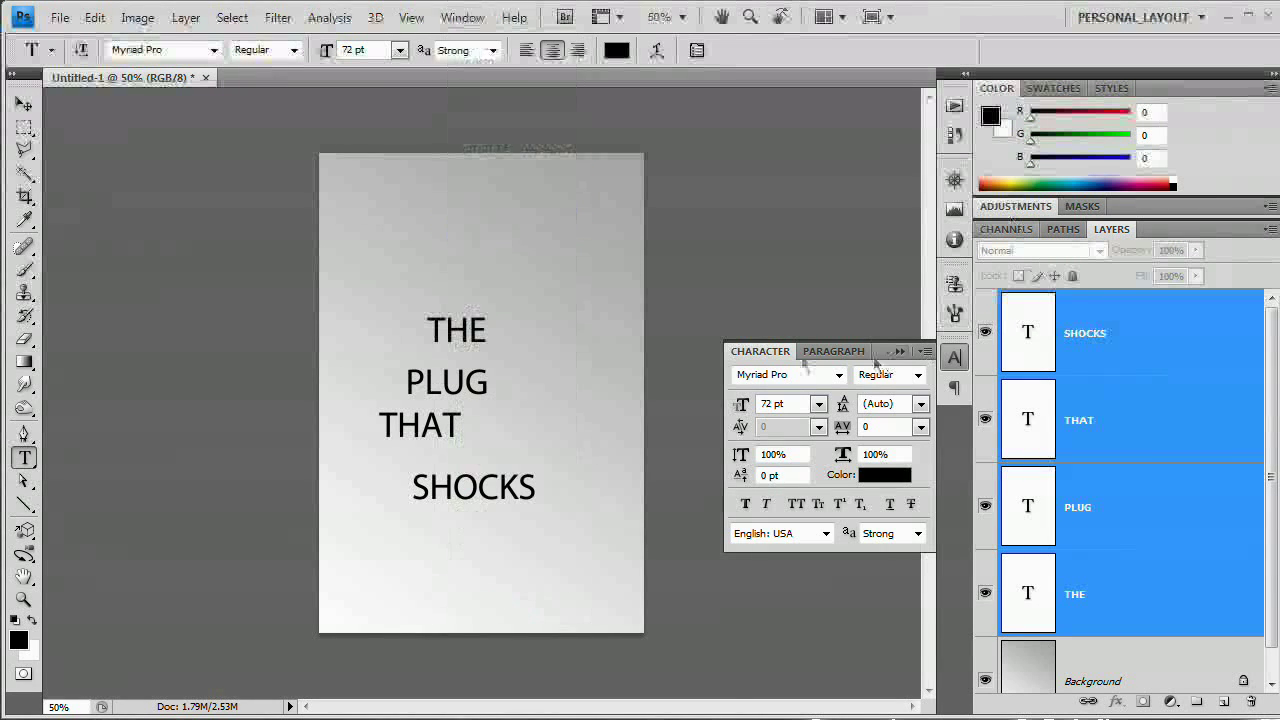
{"action": "left_click_drag", "start_coordinate": [884, 357], "coordinate": [800, 112]}
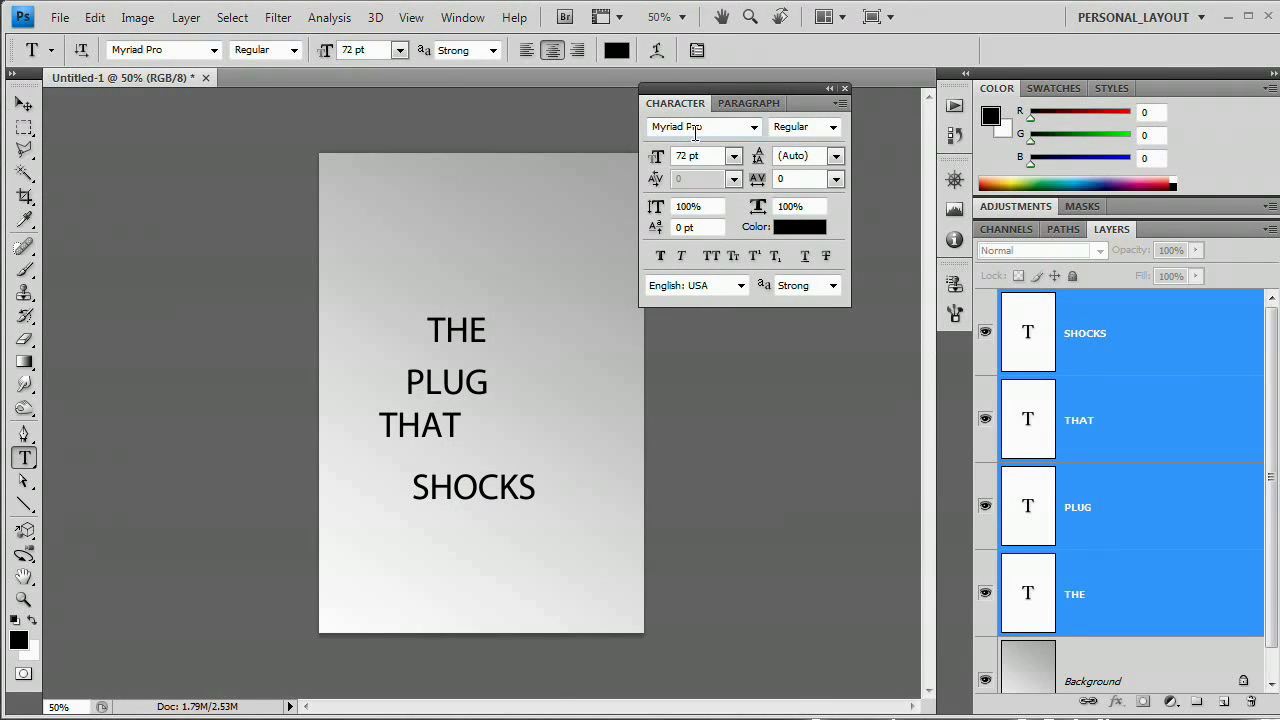
{"action": "left_click", "coordinate": [833, 127]}
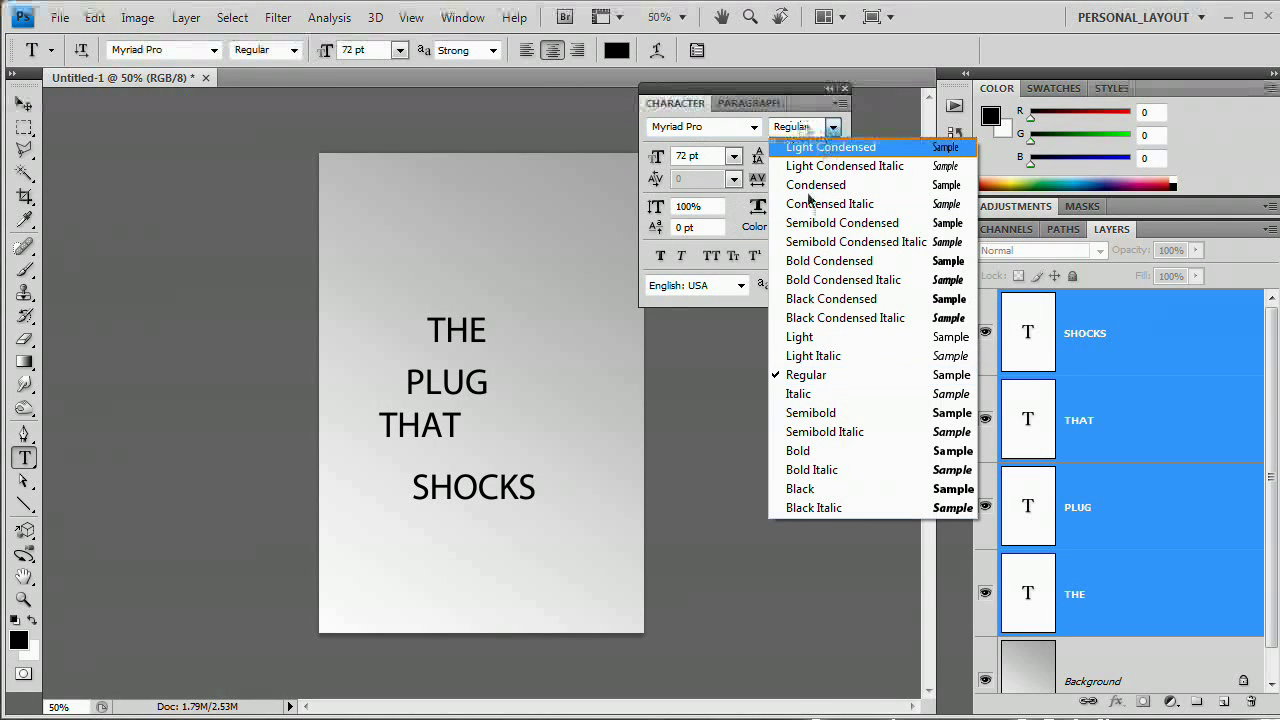
{"action": "left_click", "coordinate": [833, 489]}
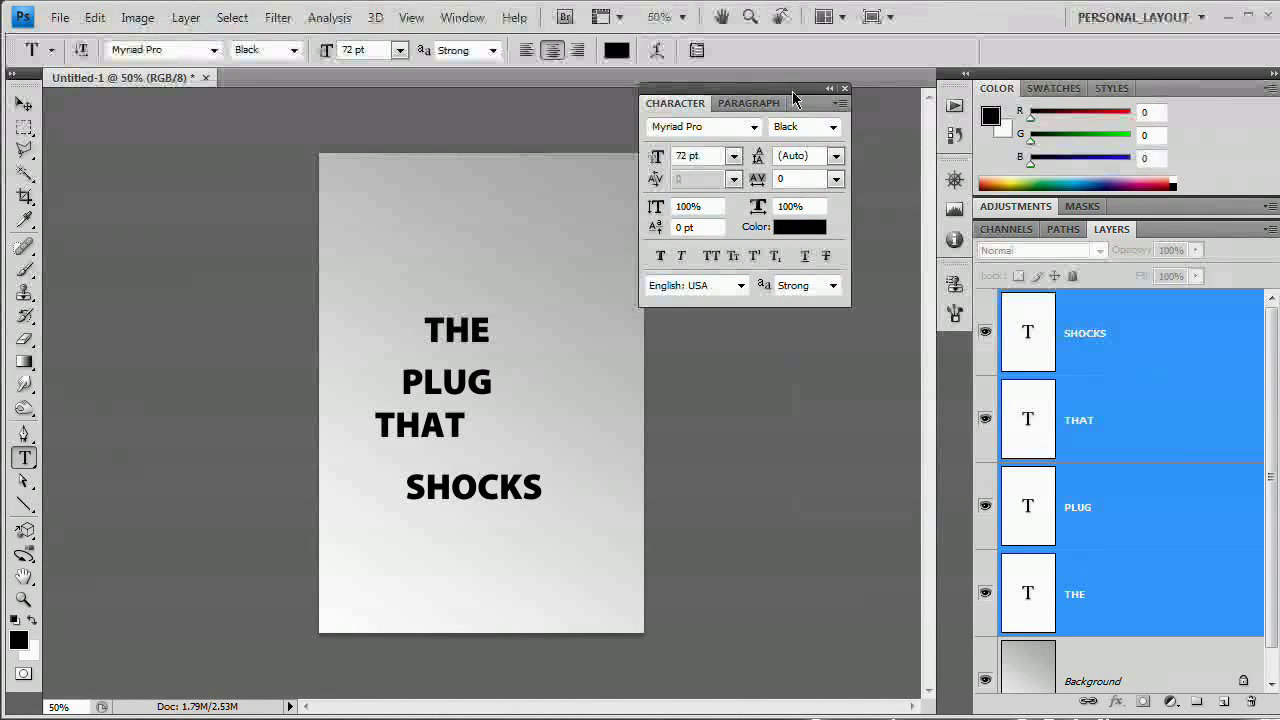
{"action": "left_click_drag", "start_coordinate": [793, 97], "coordinate": [839, 125]}
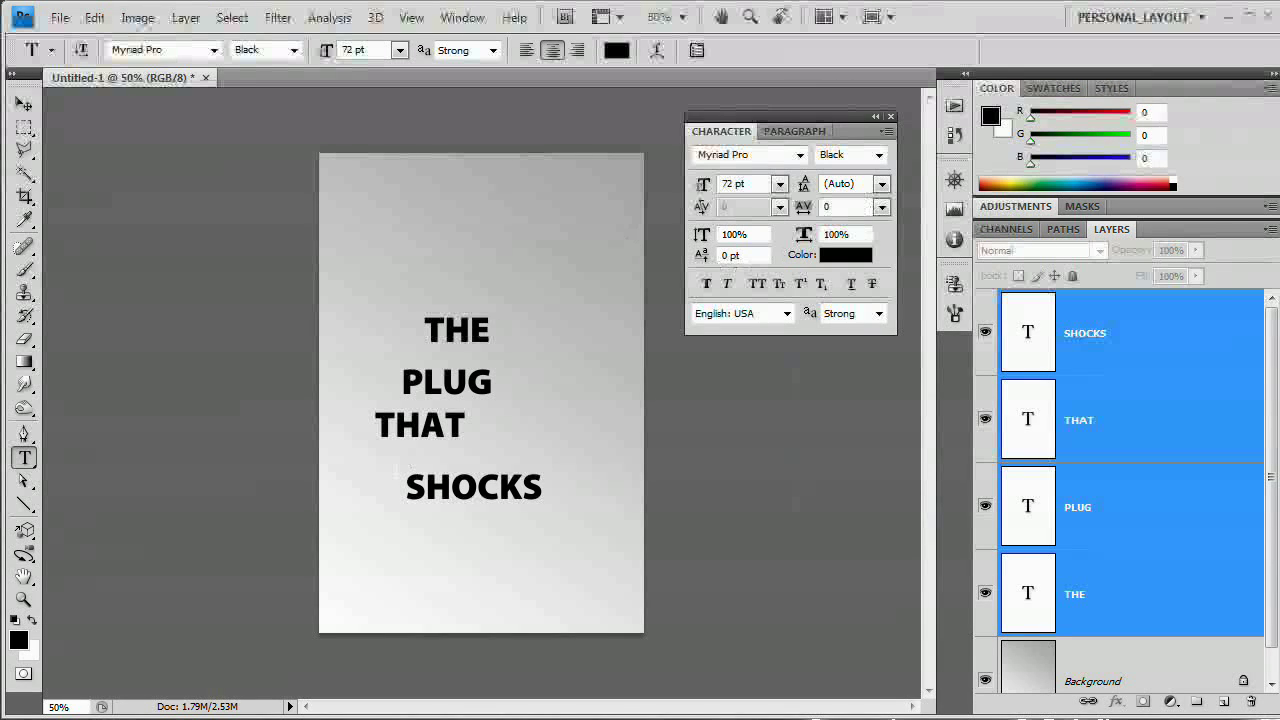
- Resize the THE and THAT text layers to 55 pt
{"action": "left_click", "coordinate": [1144, 609]}
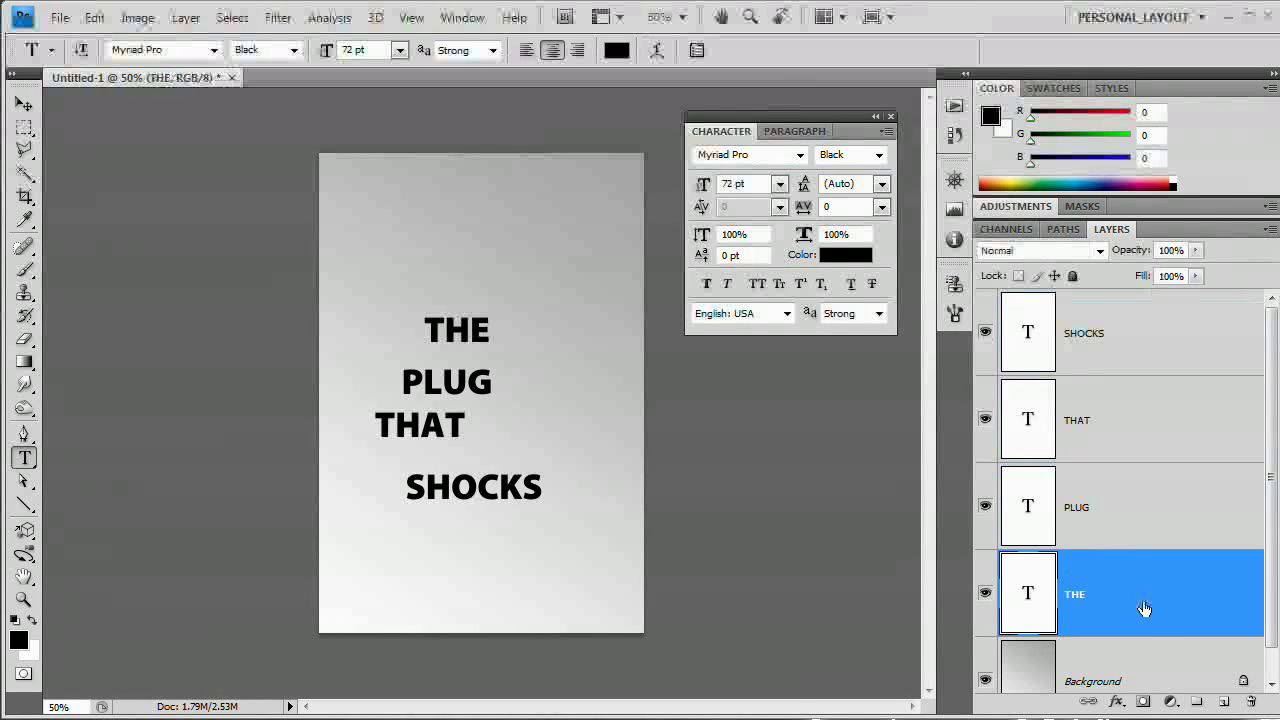
{"action": "left_click", "coordinate": [1114, 423], "text": "ctrl"}
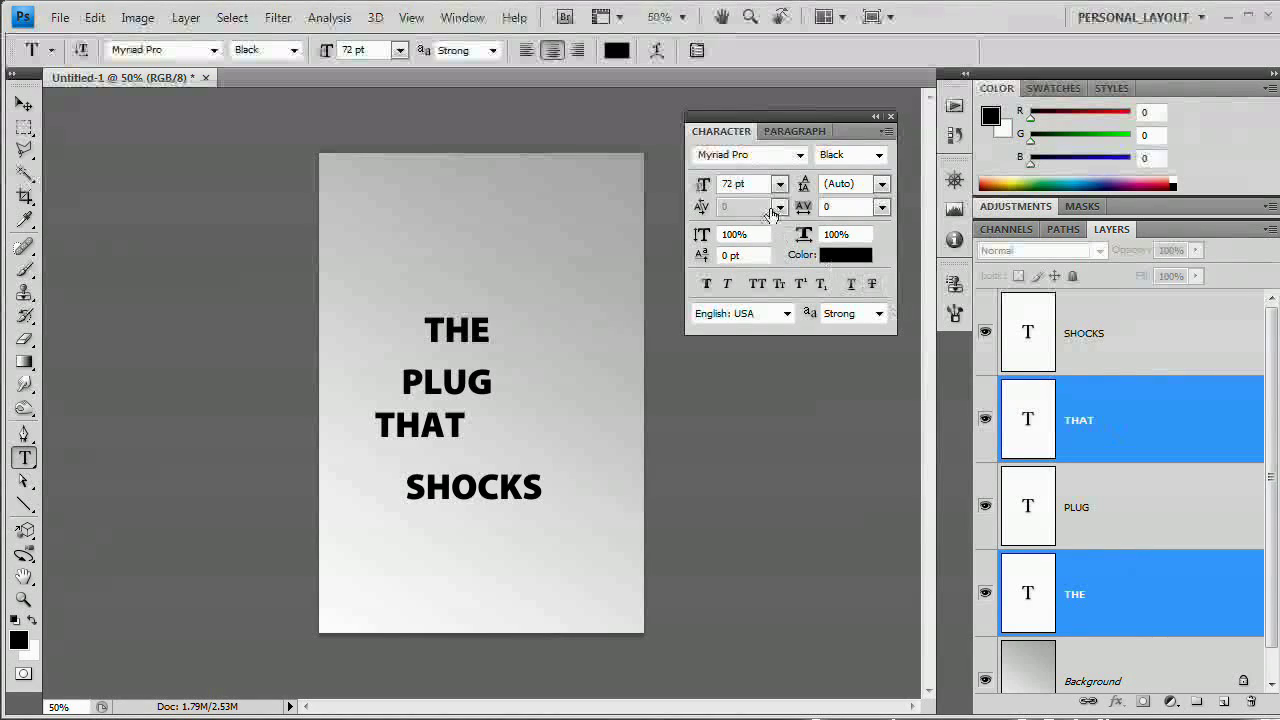
{"action": "double_click", "coordinate": [731, 183]}
{"action": "type", "text": "55"}
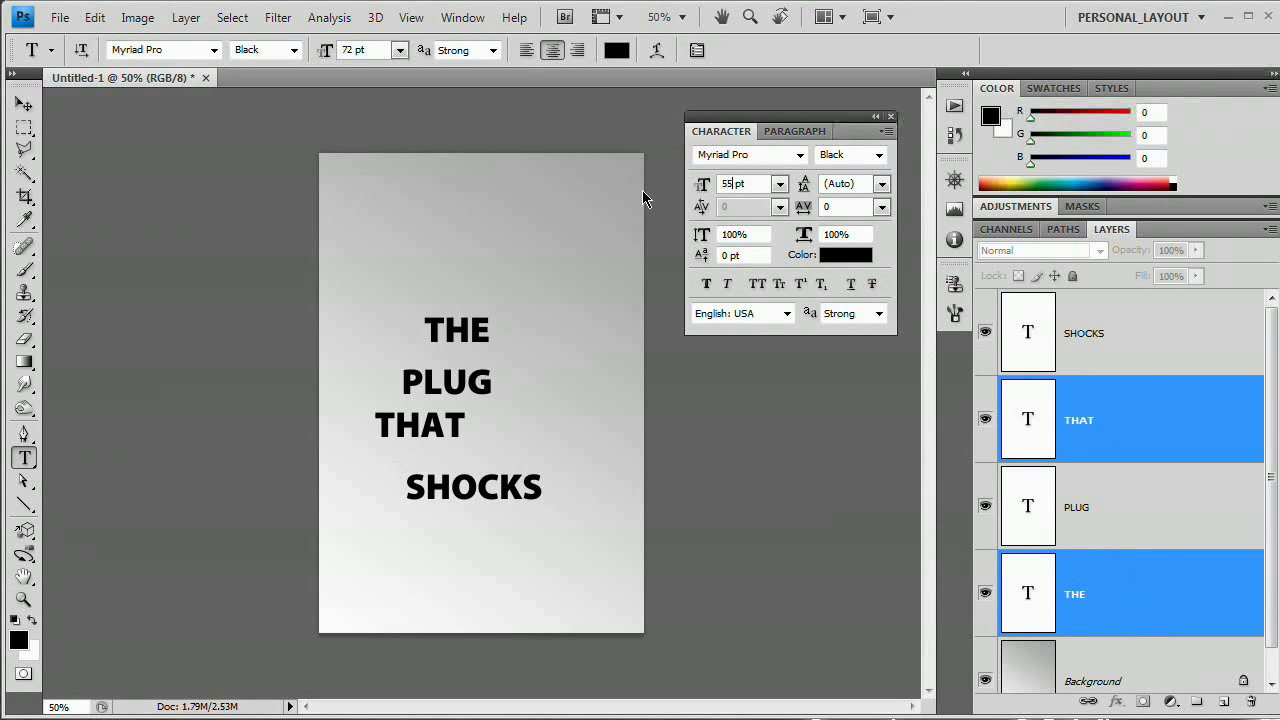
{"action": "key", "text": "Return"}
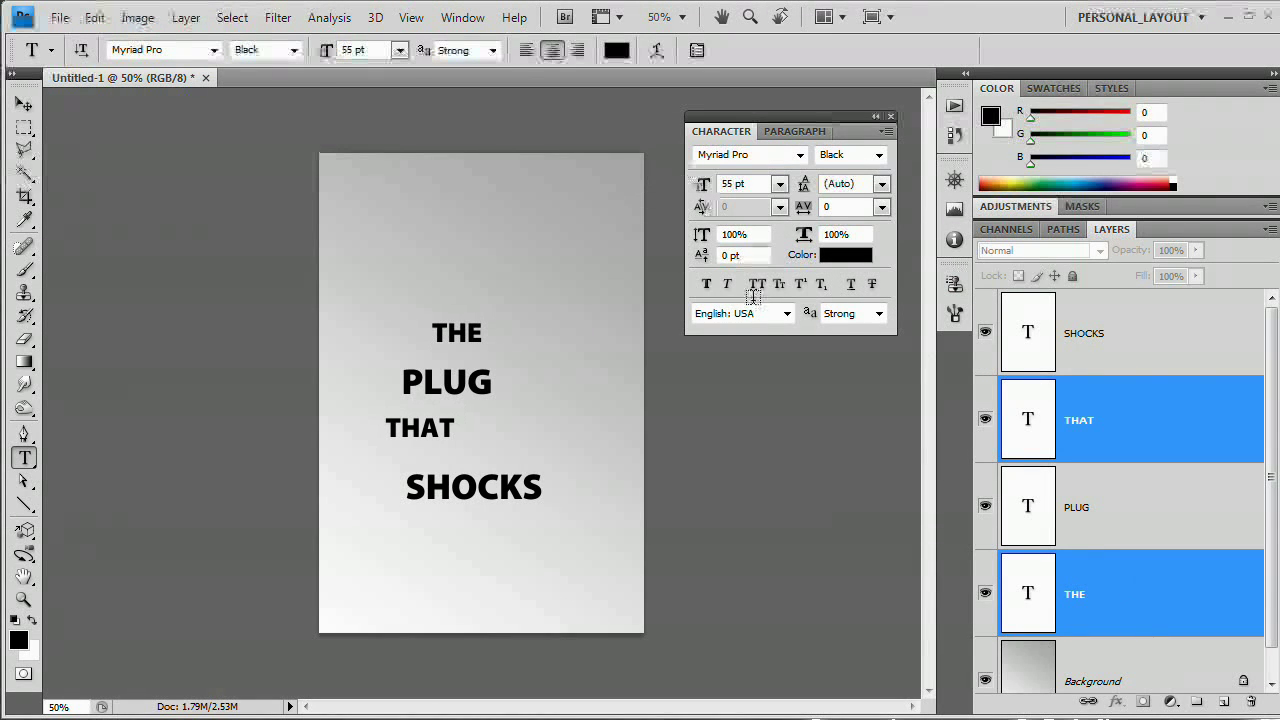
- Enlarge the PLUG and SHOCKS text layers to 155 pt
{"action": "left_click", "coordinate": [1152, 353]}
{"action": "left_click", "coordinate": [1143, 515], "text": "ctrl"}
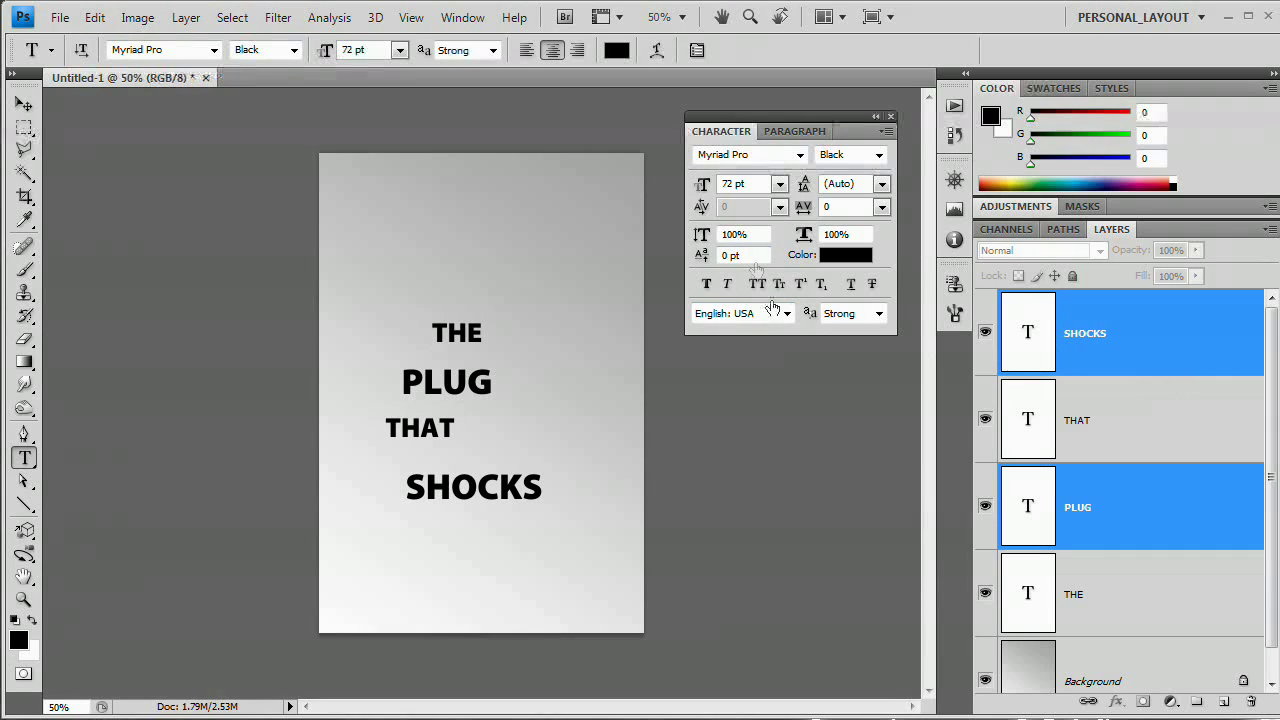
{"action": "double_click", "coordinate": [748, 185]}
{"action": "type", "text": "155"}
{"action": "key", "text": "Return"}
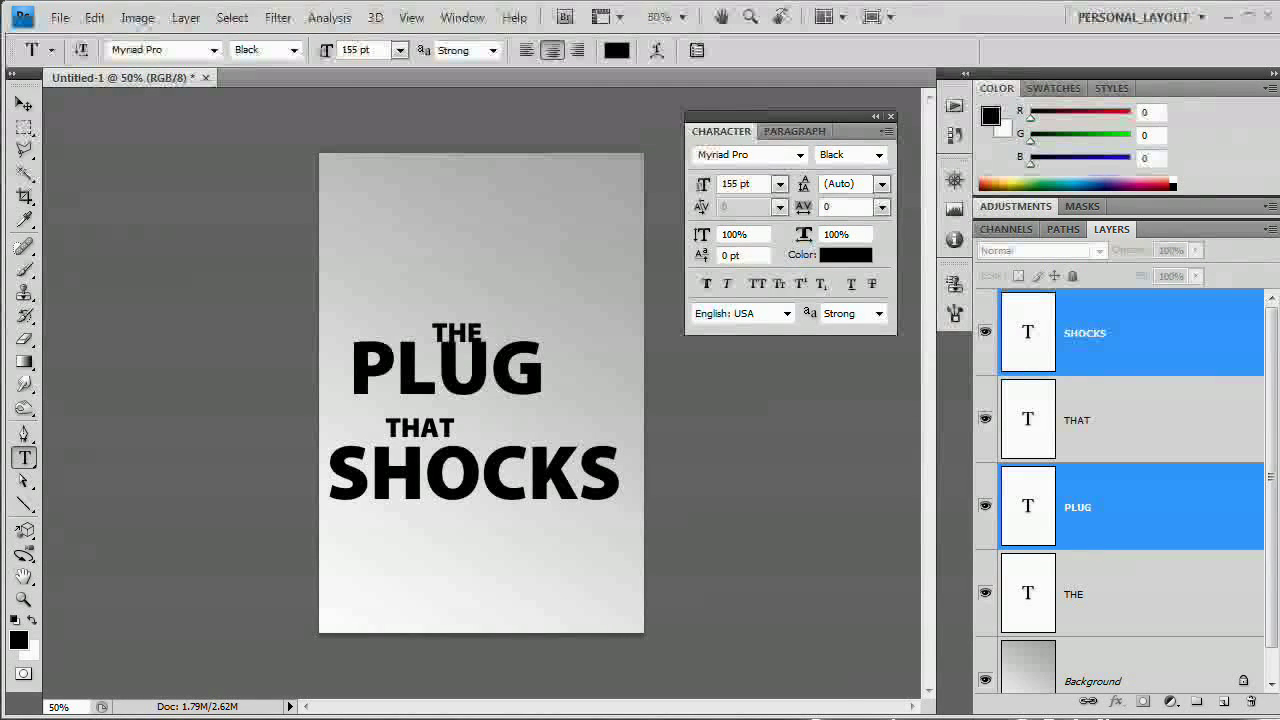
{"action": "key", "text": "v"}
{"action": "left_click", "coordinate": [1150, 333]}
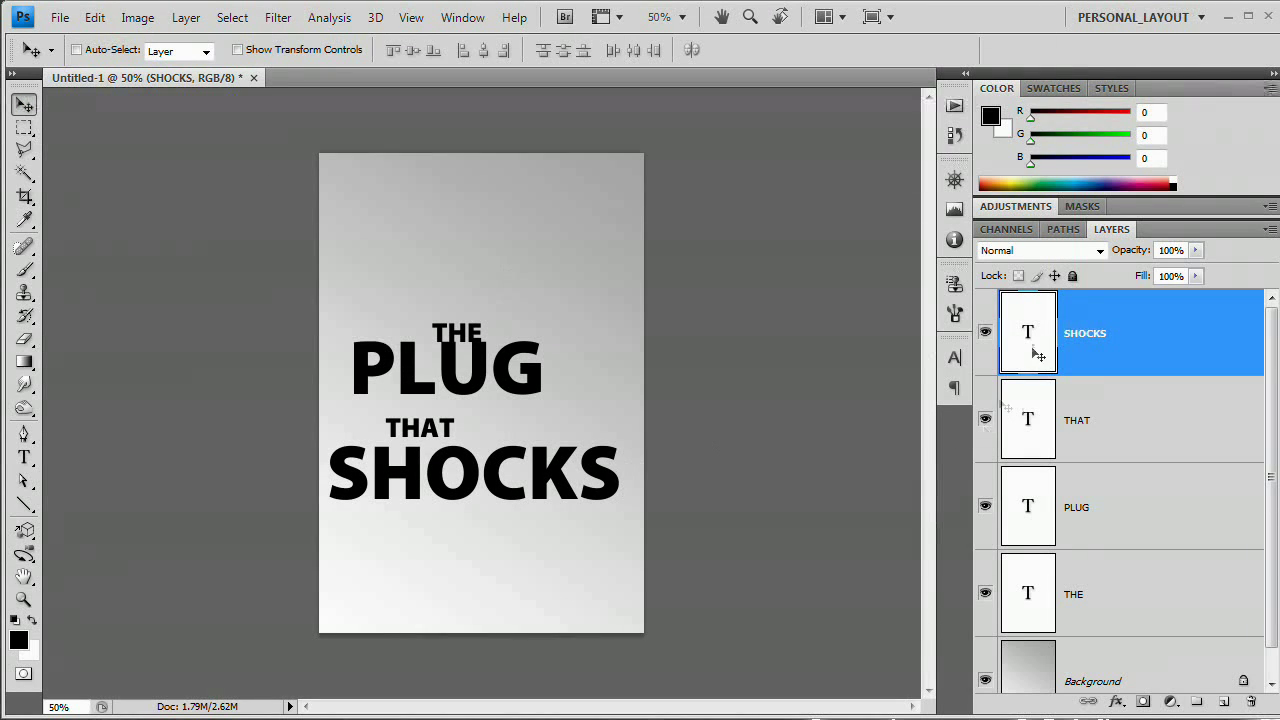
- Place SHOCKS directly beneath PLUG and shift PLUG slightly right
{"action": "left_click_drag", "start_coordinate": [497, 483], "coordinate": [499, 438]}
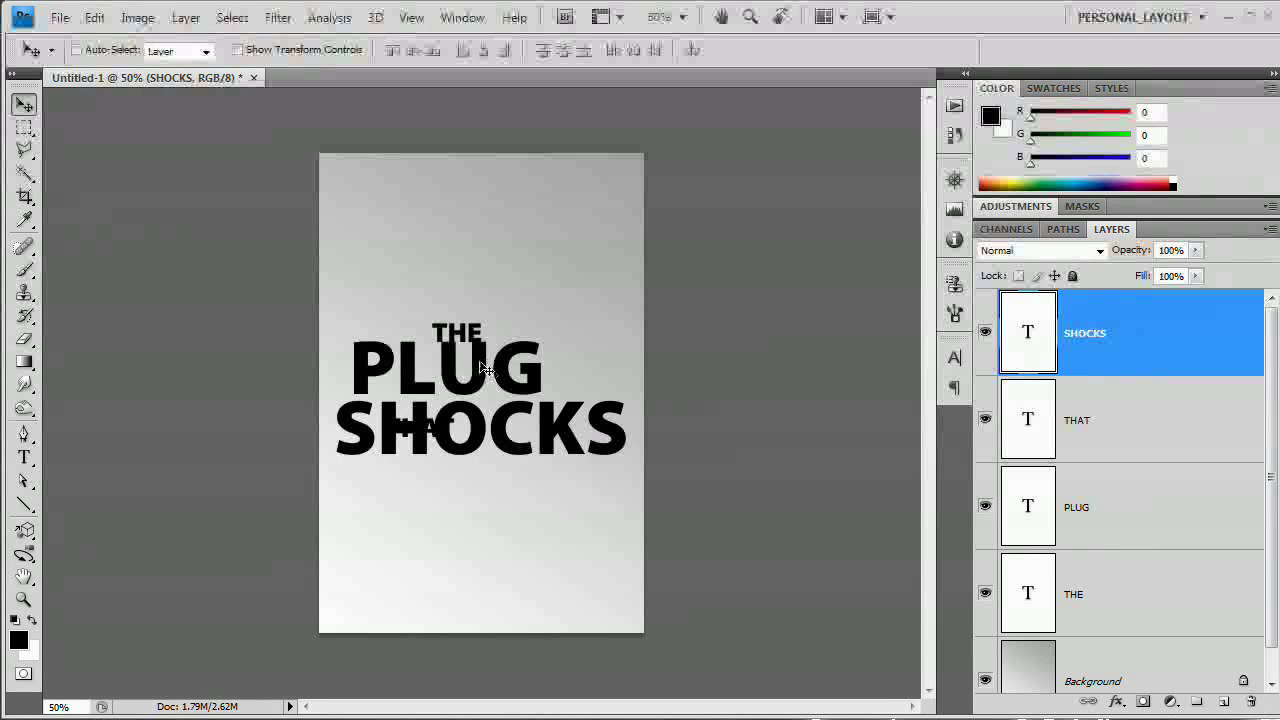
{"action": "left_click_drag", "start_coordinate": [485, 368], "coordinate": [490, 396]}
{"action": "left_click_drag", "start_coordinate": [500, 298], "coordinate": [493, 432]}
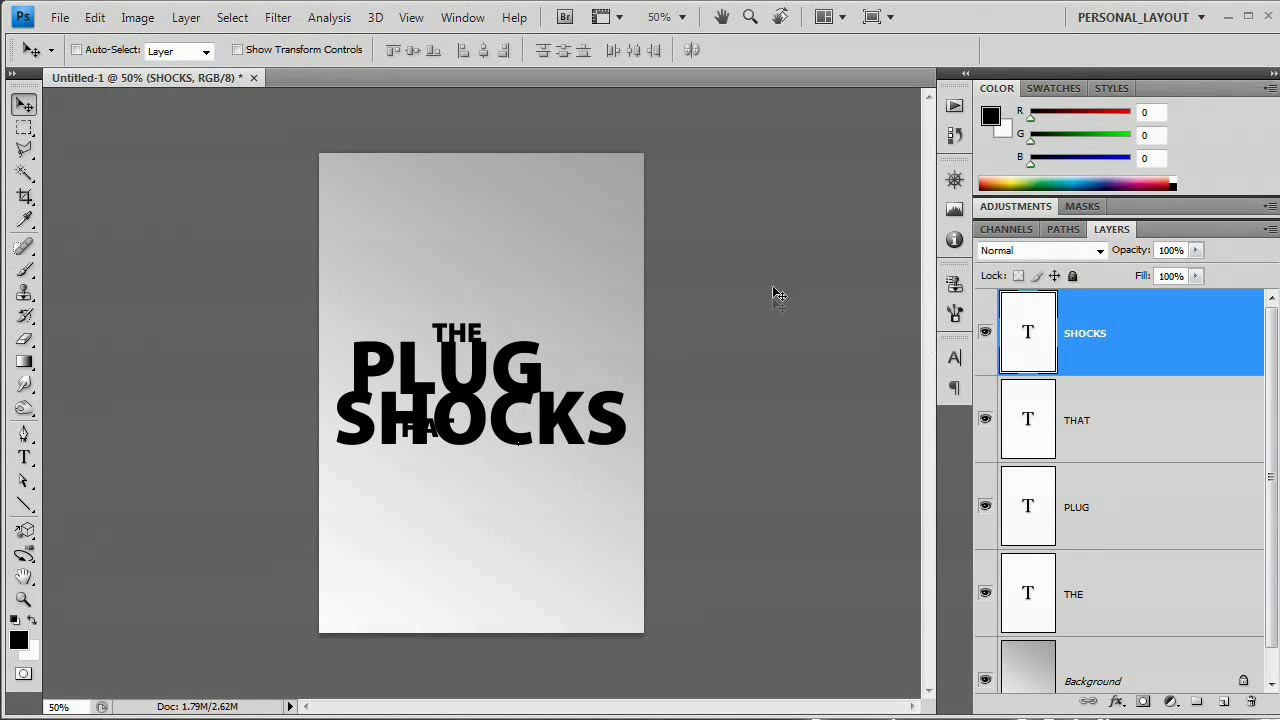
{"action": "left_click", "coordinate": [1091, 493]}
{"action": "mouse_move", "coordinate": [480, 366]}
{"action": "left_mouse_down"}
{"action": "mouse_move", "coordinate": [502, 365]}
{"action": "mouse_move", "coordinate": [501, 351]}
{"action": "mouse_move", "coordinate": [502, 362]}
{"action": "left_mouse_up"}
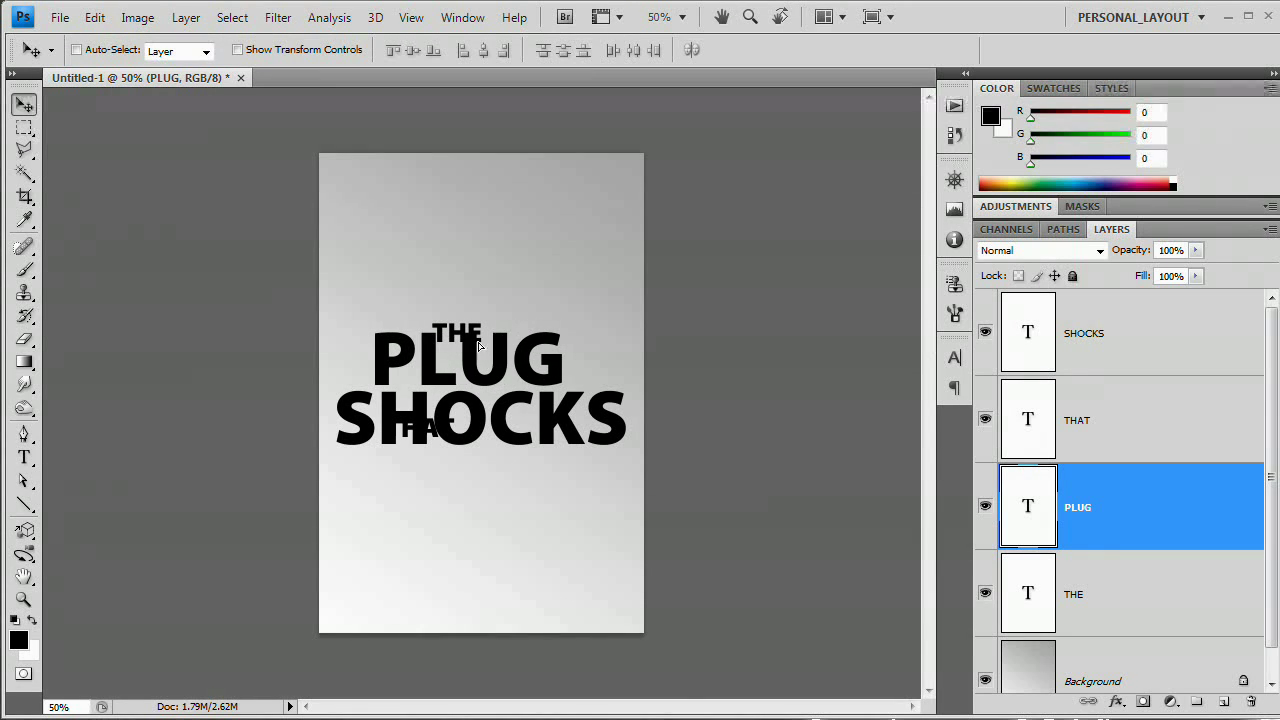
- Move THE to the left of PLUG and THAT to its right, nudging them into line
{"action": "left_click", "coordinate": [440, 330], "text": "ctrl"}
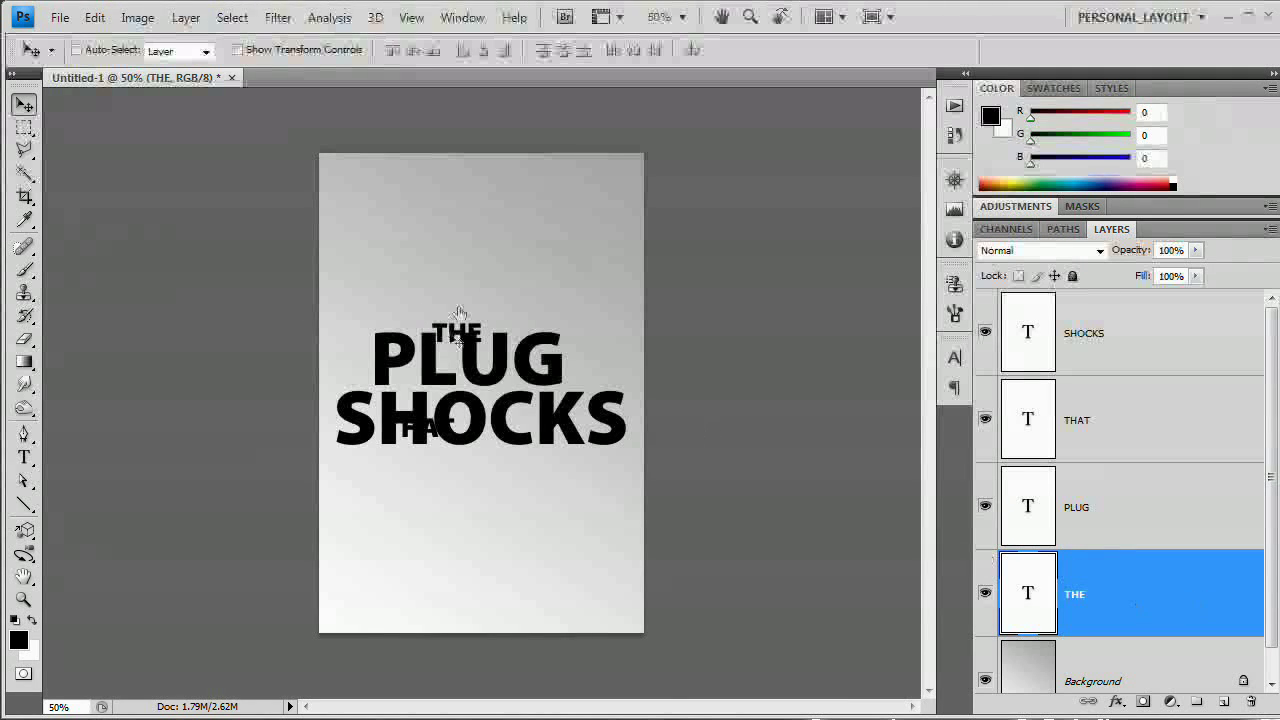
{"action": "left_click_drag", "start_coordinate": [455, 339], "coordinate": [341, 380]}
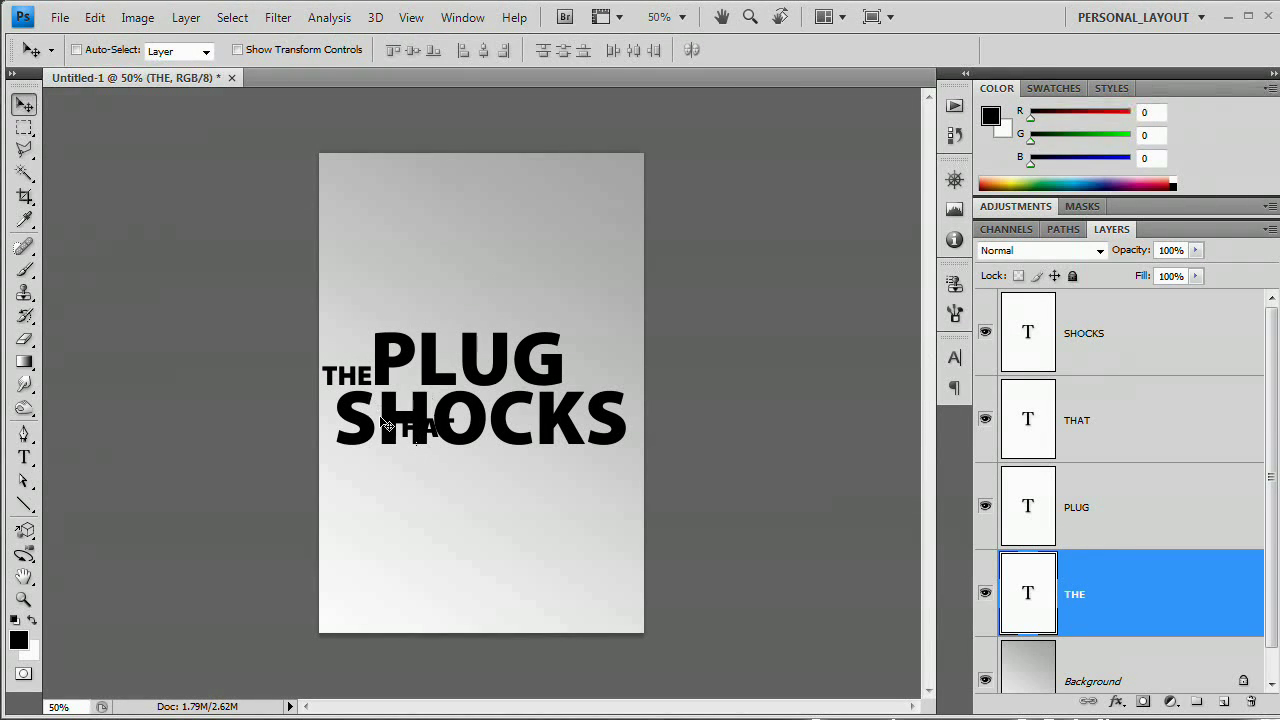
{"action": "left_click", "coordinate": [1095, 357]}
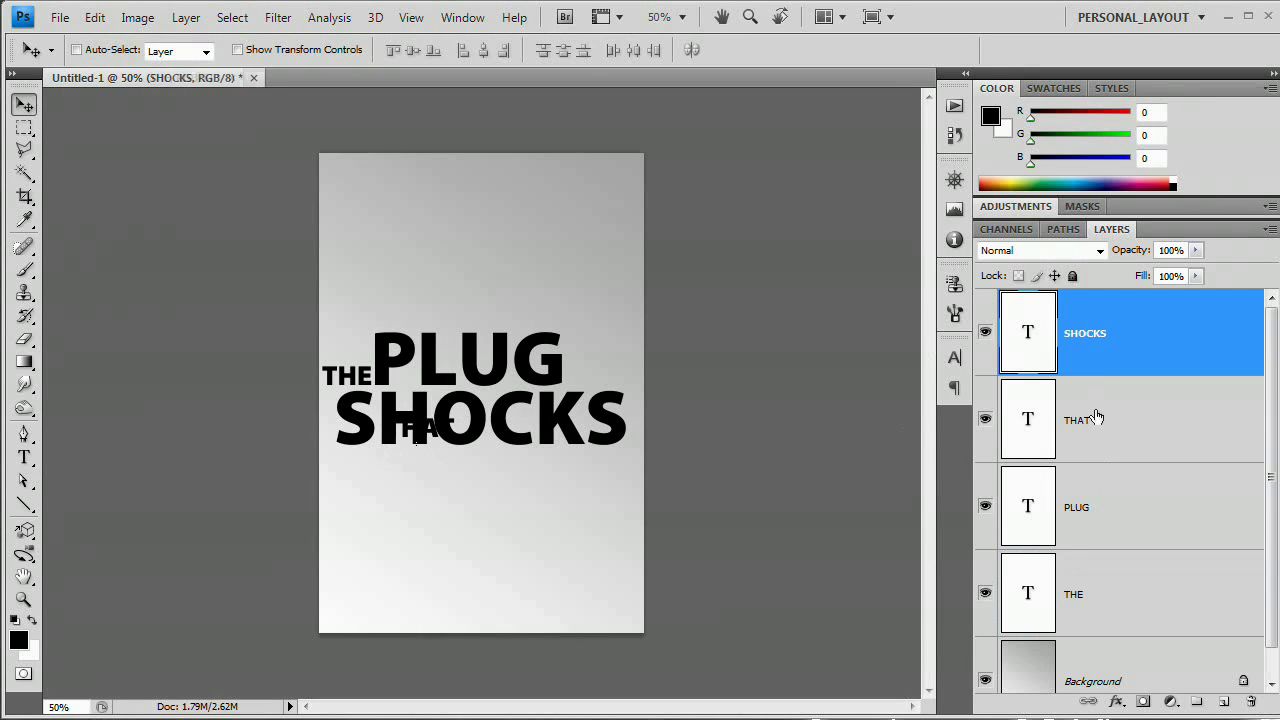
{"action": "left_click", "coordinate": [1094, 417]}
{"action": "left_click_drag", "start_coordinate": [423, 420], "coordinate": [598, 362]}
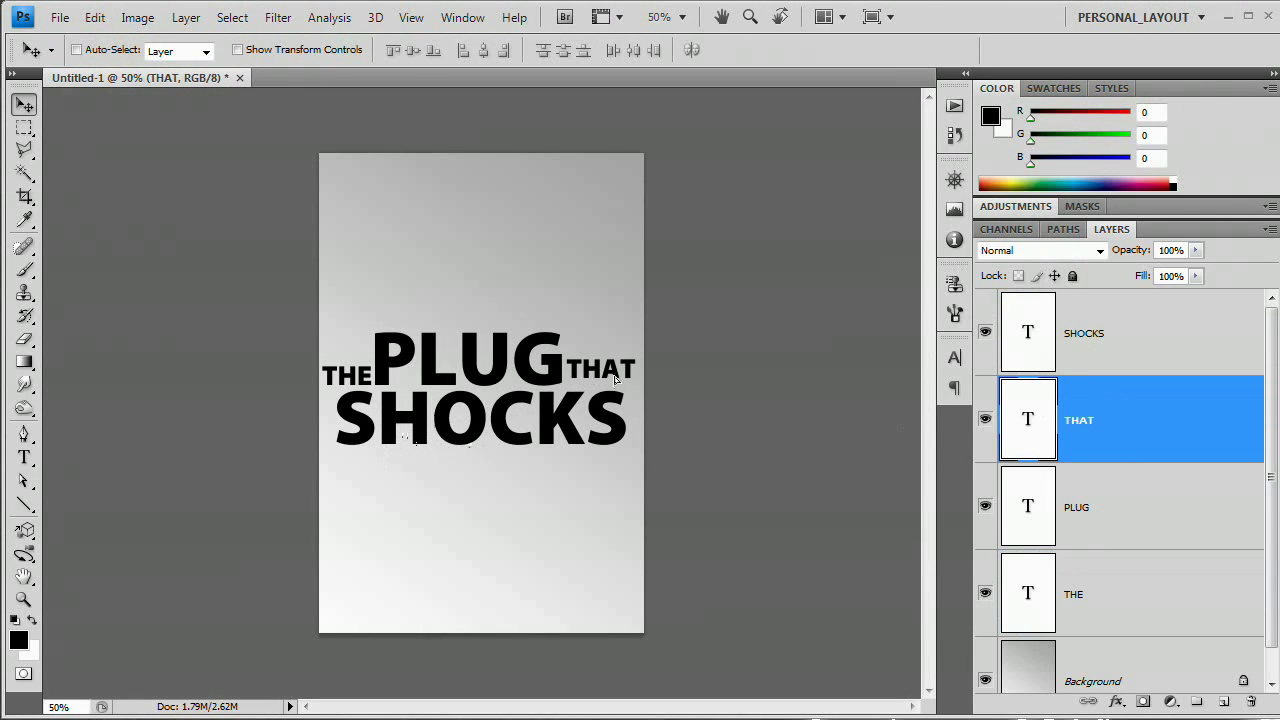
{"action": "key", "text": "Down"}
{"action": "key", "text": "Down"}
{"action": "key", "text": "Down"}
{"action": "key", "text": "Down"}
{"action": "key", "text": "Down"}
{"action": "key", "text": "Down"}
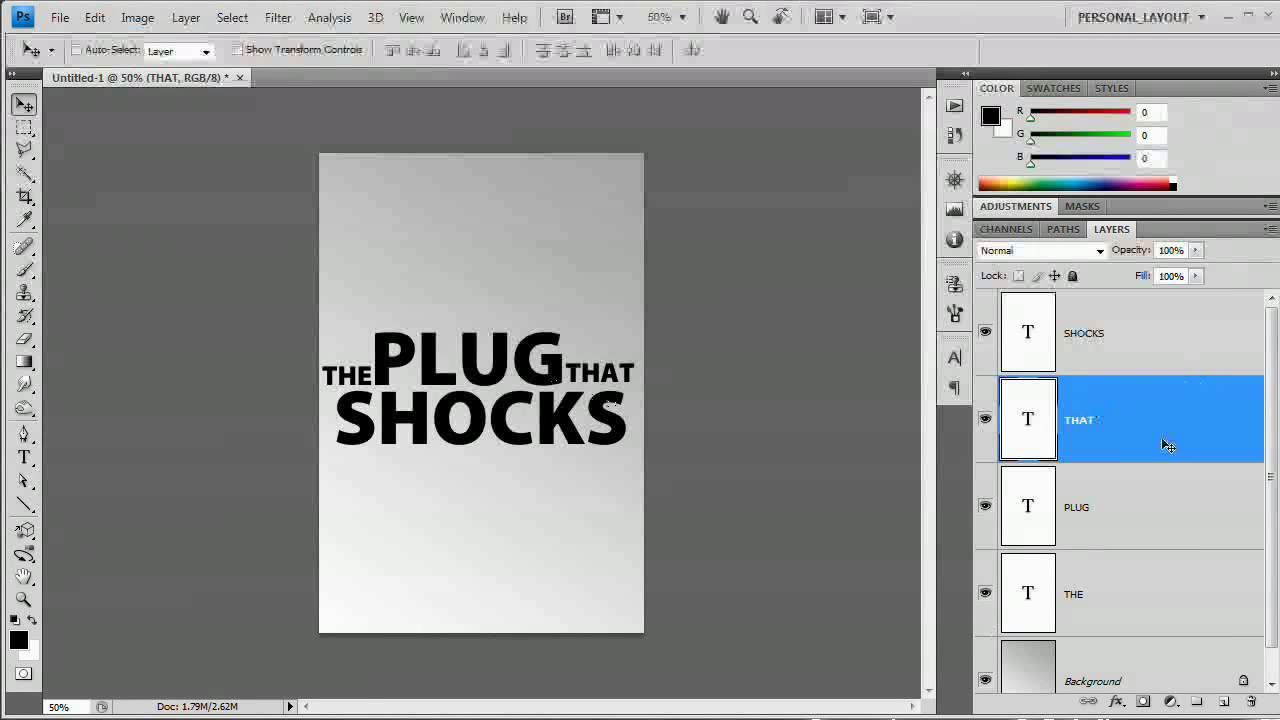
{"action": "left_click", "coordinate": [1120, 505], "text": "shift"}
{"action": "key", "text": "Right"}
{"action": "key", "text": "Right"}
{"action": "key", "text": "Right"}
{"action": "key", "text": "Right"}
{"action": "key", "text": "Right"}
{"action": "key", "text": "Right"}
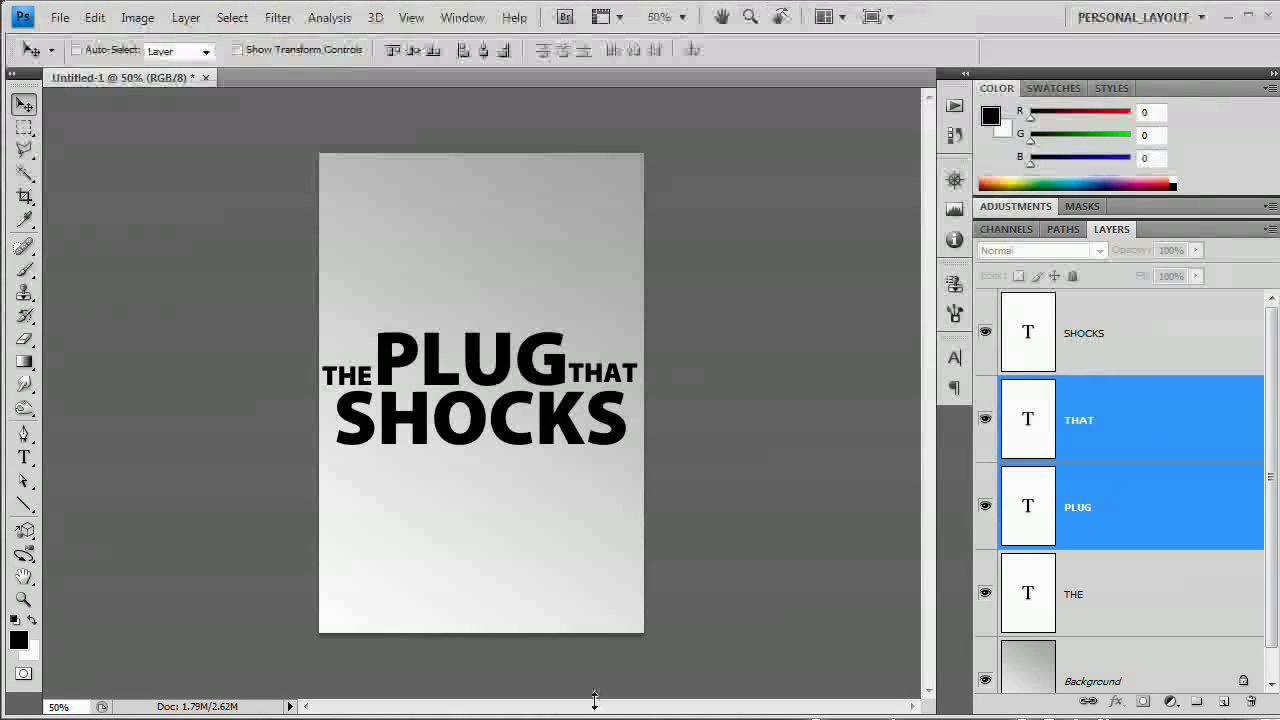
- Convert the THE, PLUG, THAT and SHOCKS text layers to shapes via Layer > Type
{"action": "left_click", "coordinate": [1107, 595]}
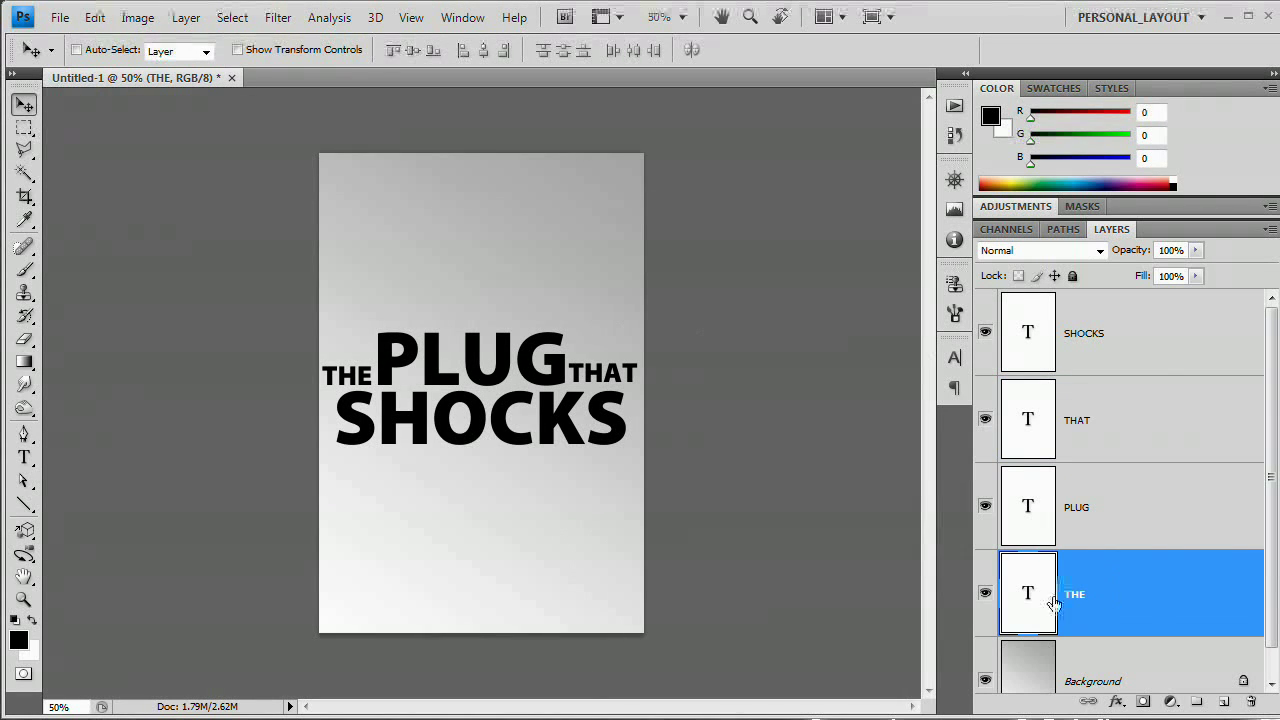
{"action": "left_click", "coordinate": [1108, 318], "text": "shift"}
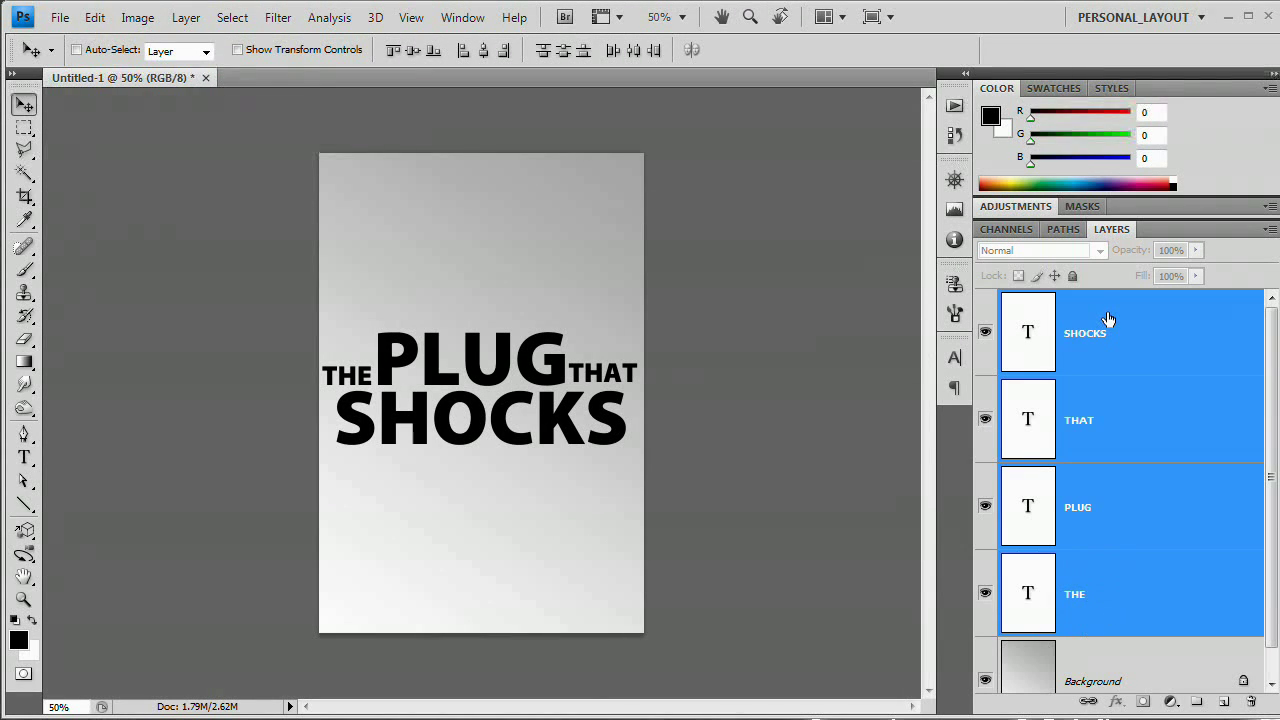
{"action": "left_click", "coordinate": [186, 17]}
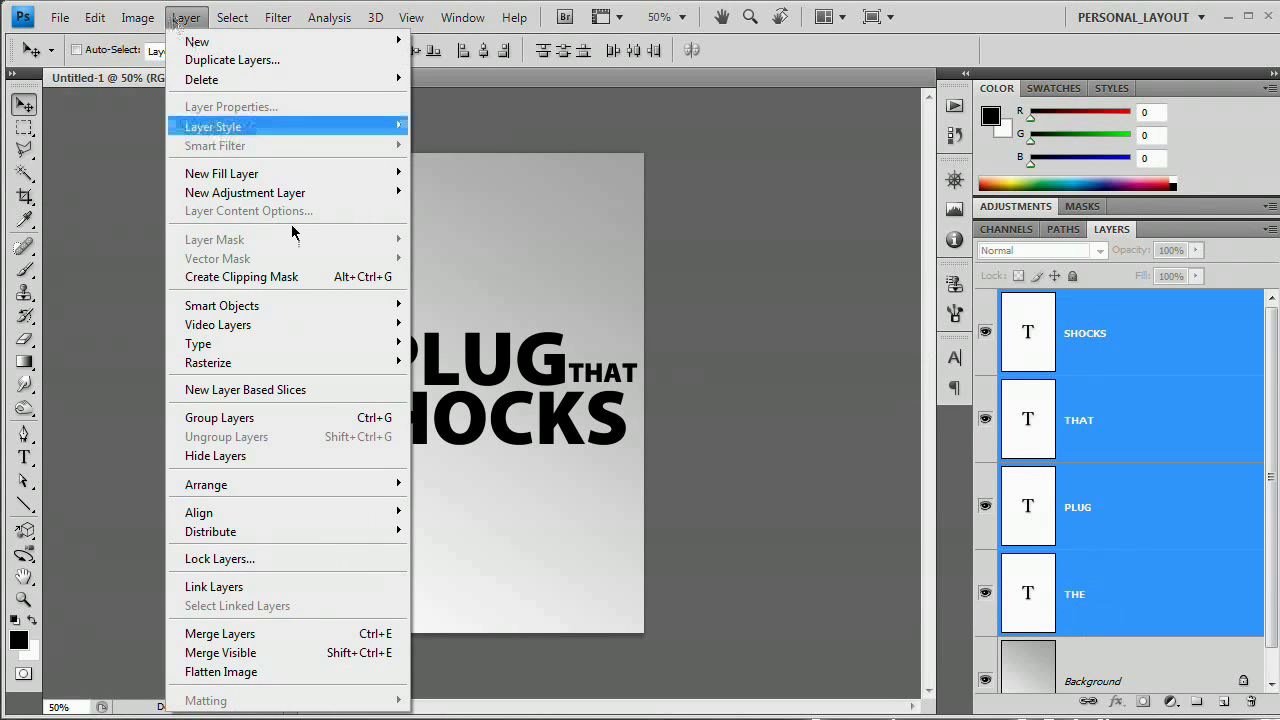
{"action": "mouse_move", "coordinate": [293, 344]}
{"action": "left_click", "coordinate": [460, 363]}
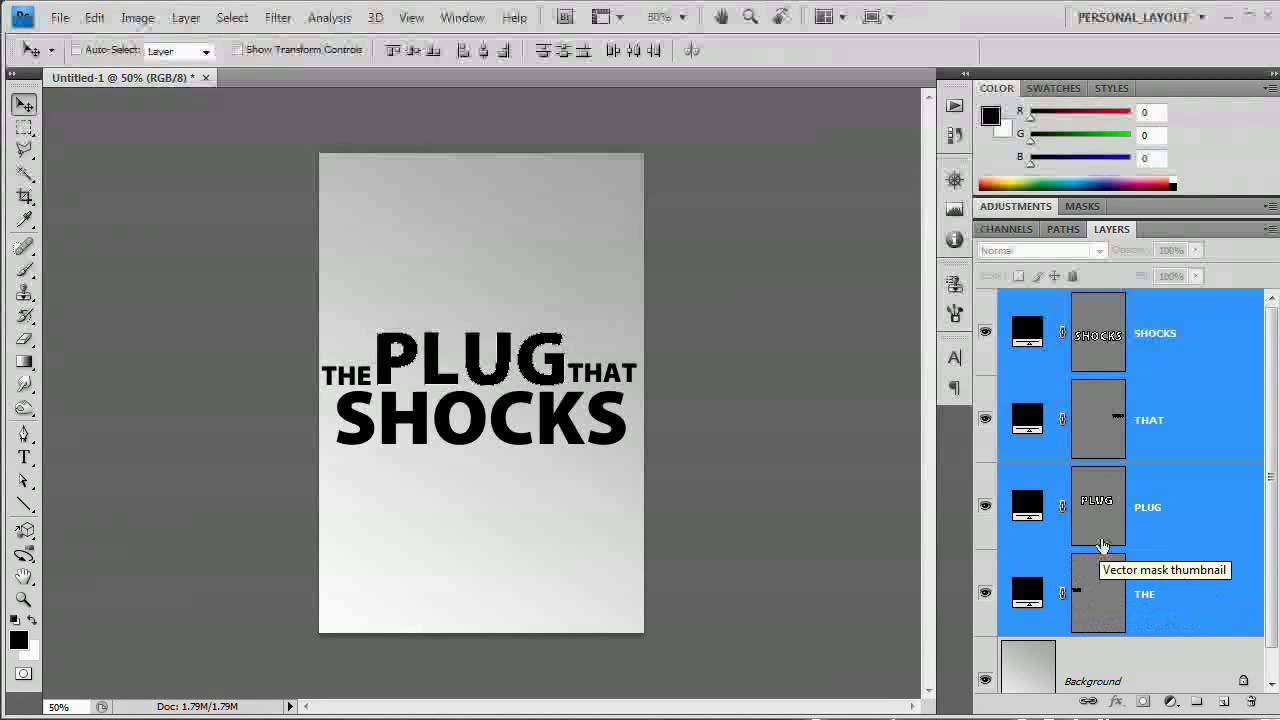
- Preview a red fill for SHOCKS, then cancel to keep it black
{"action": "left_click", "coordinate": [1027, 333]}
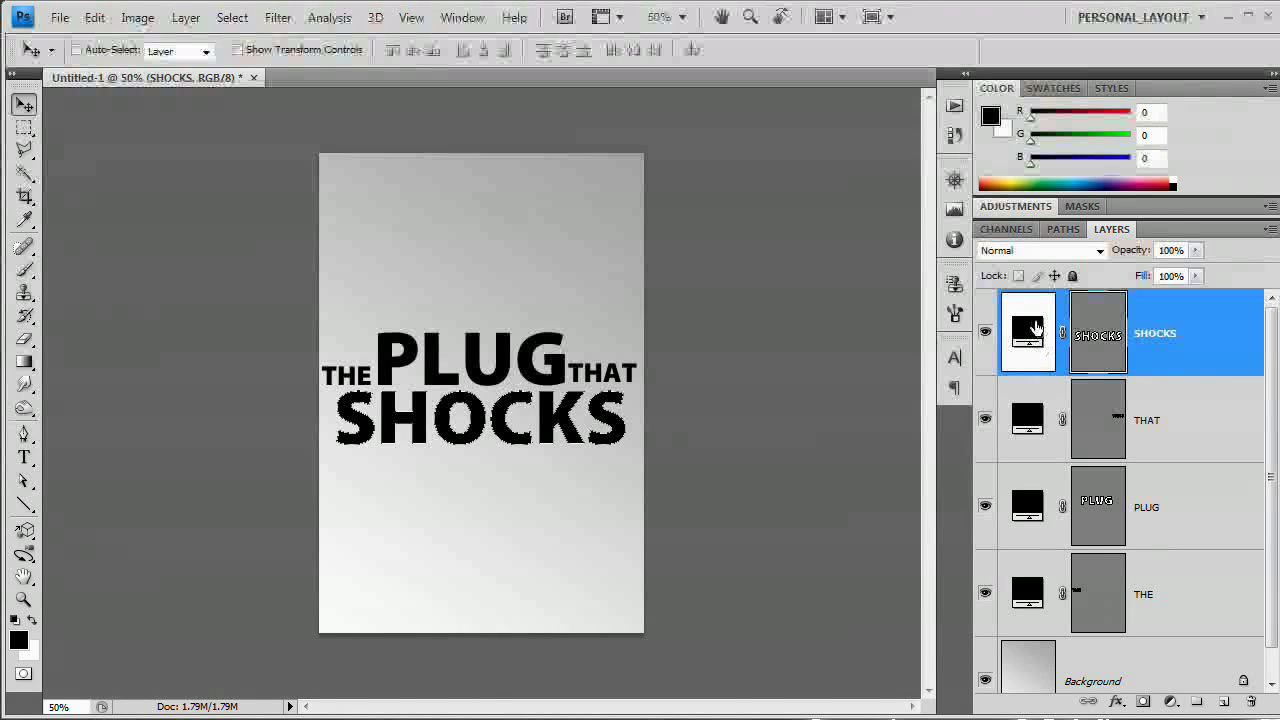
{"action": "double_click", "coordinate": [1030, 326]}
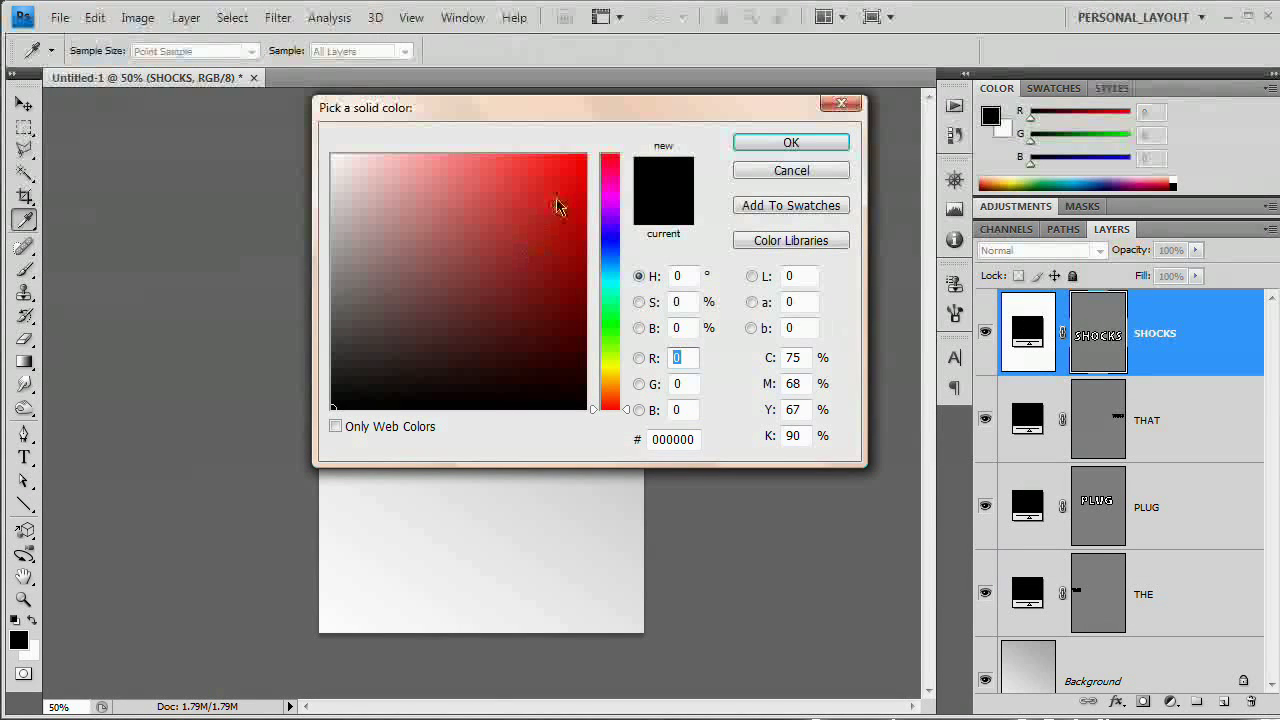
{"action": "left_click", "coordinate": [586, 166]}
{"action": "left_click_drag", "start_coordinate": [730, 108], "coordinate": [794, 134]}
{"action": "left_click", "coordinate": [893, 194]}
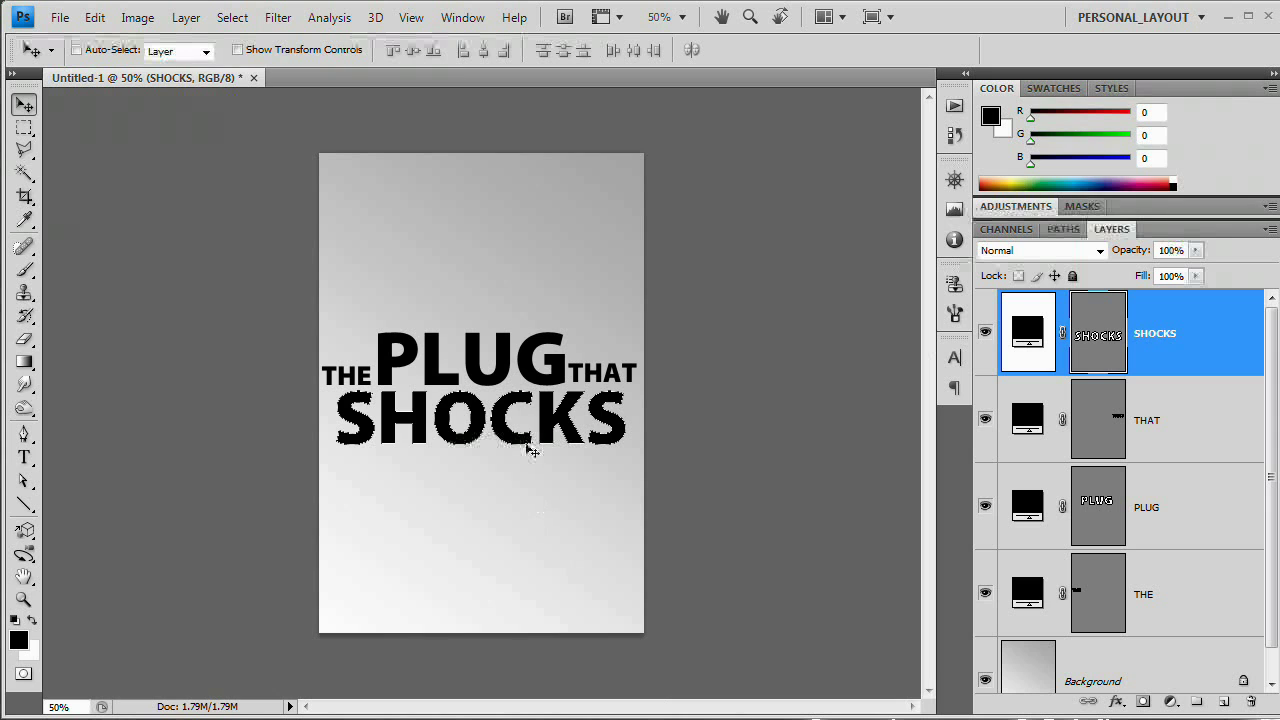
- Zoom in on SHOCKS, load its letters as a selection, then deselect
{"action": "scroll", "coordinate": [515, 432], "scroll_direction": "up", "scroll_amount": 3}
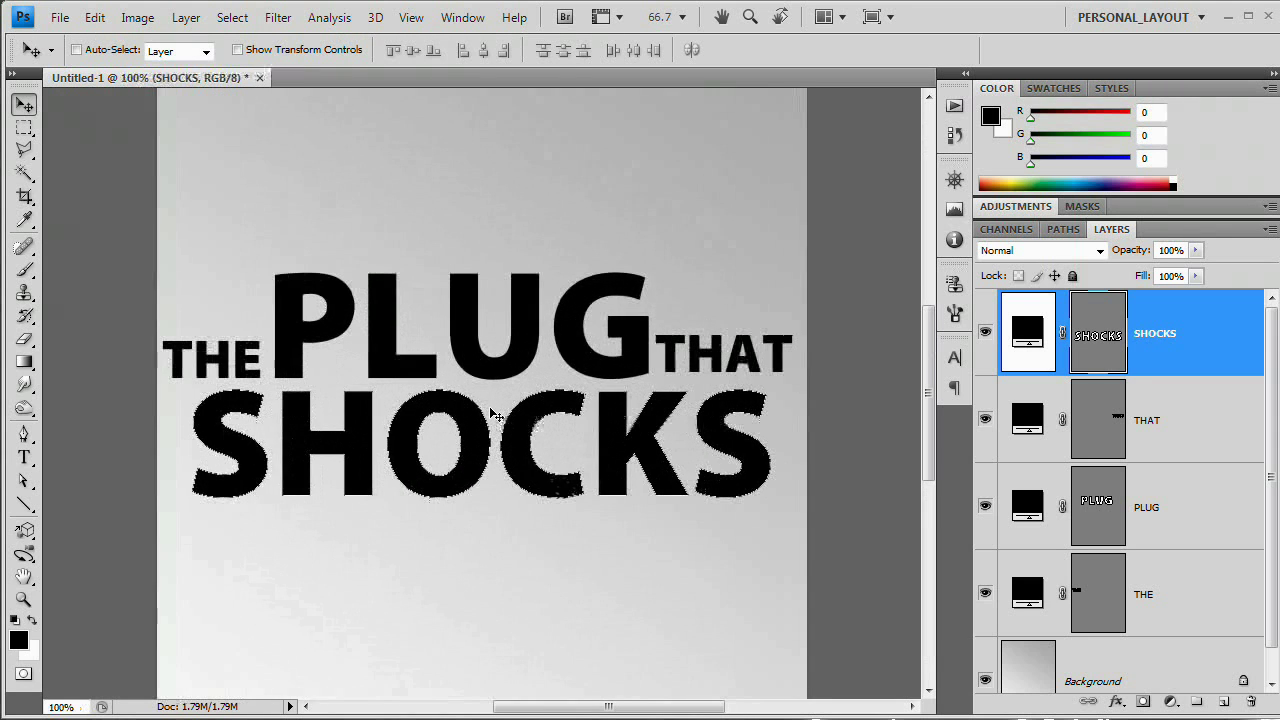
{"action": "scroll", "coordinate": [478, 404], "scroll_direction": "up", "scroll_amount": 3}
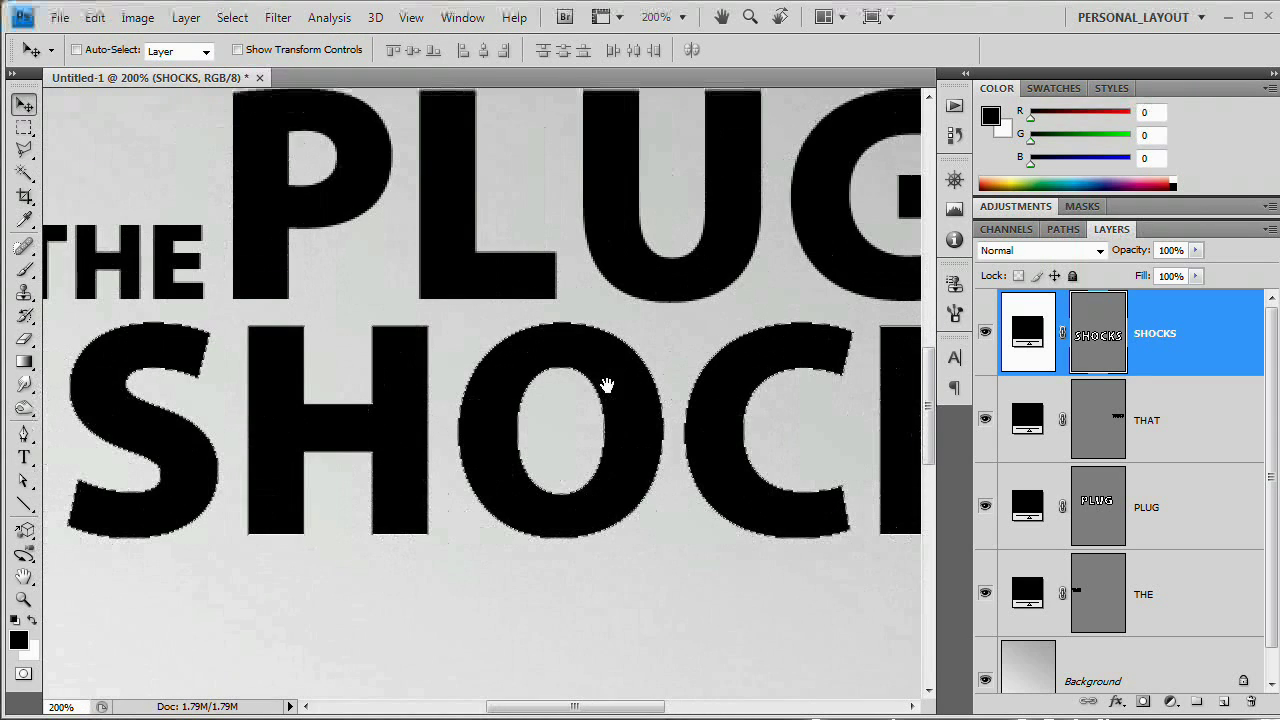
{"action": "scroll", "coordinate": [495, 430], "scroll_direction": "left", "scroll_amount": 2}
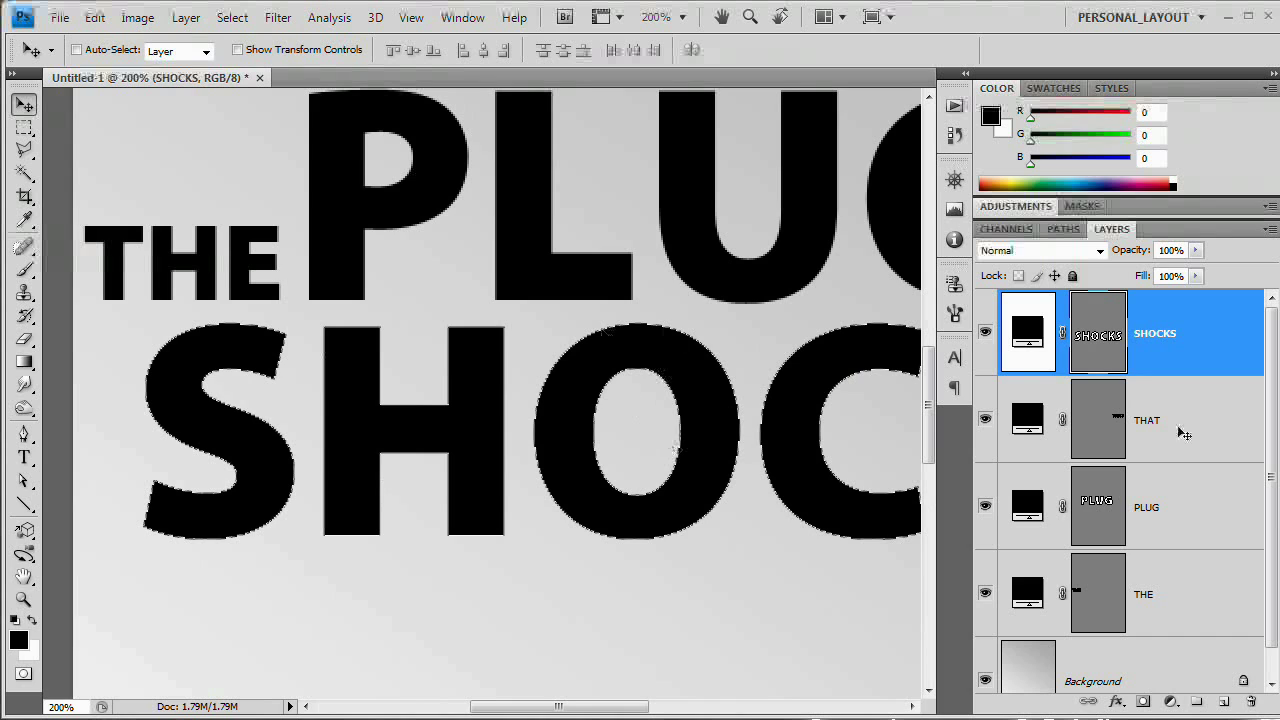
{"action": "left_click", "coordinate": [1040, 425]}
{"action": "left_click", "coordinate": [1028, 340]}
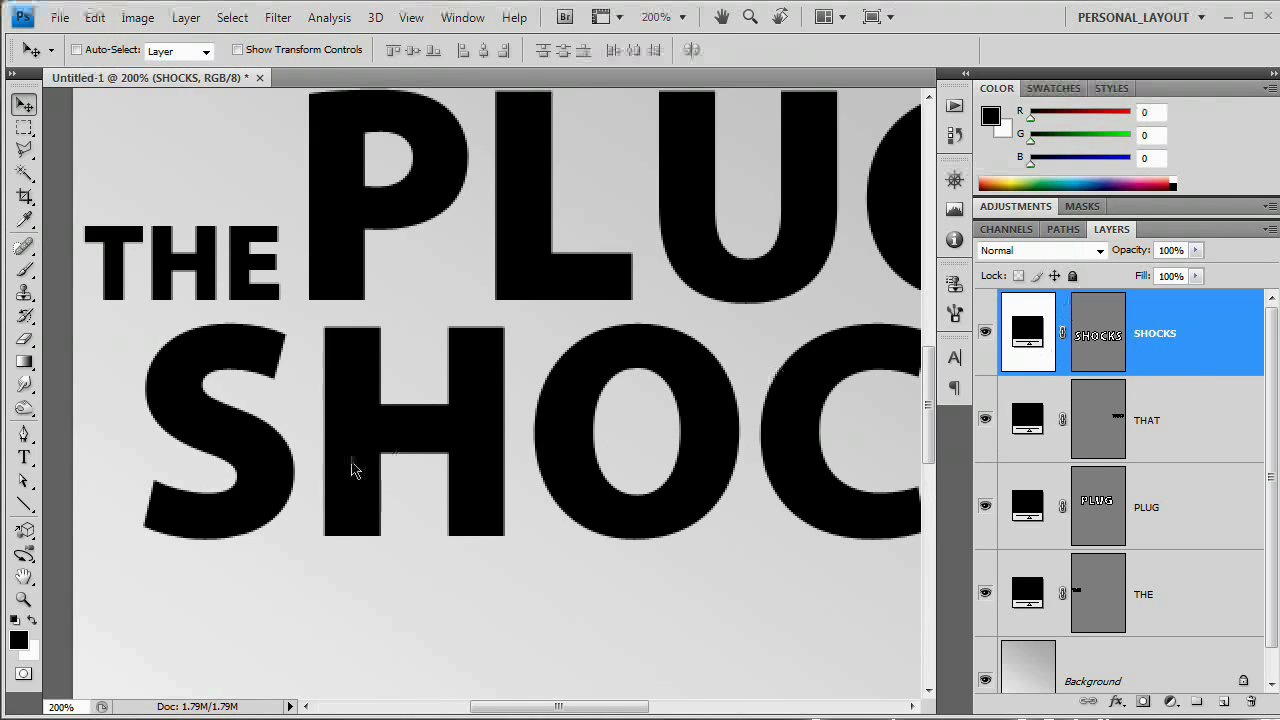
{"action": "left_click", "coordinate": [1113, 337], "text": "ctrl"}
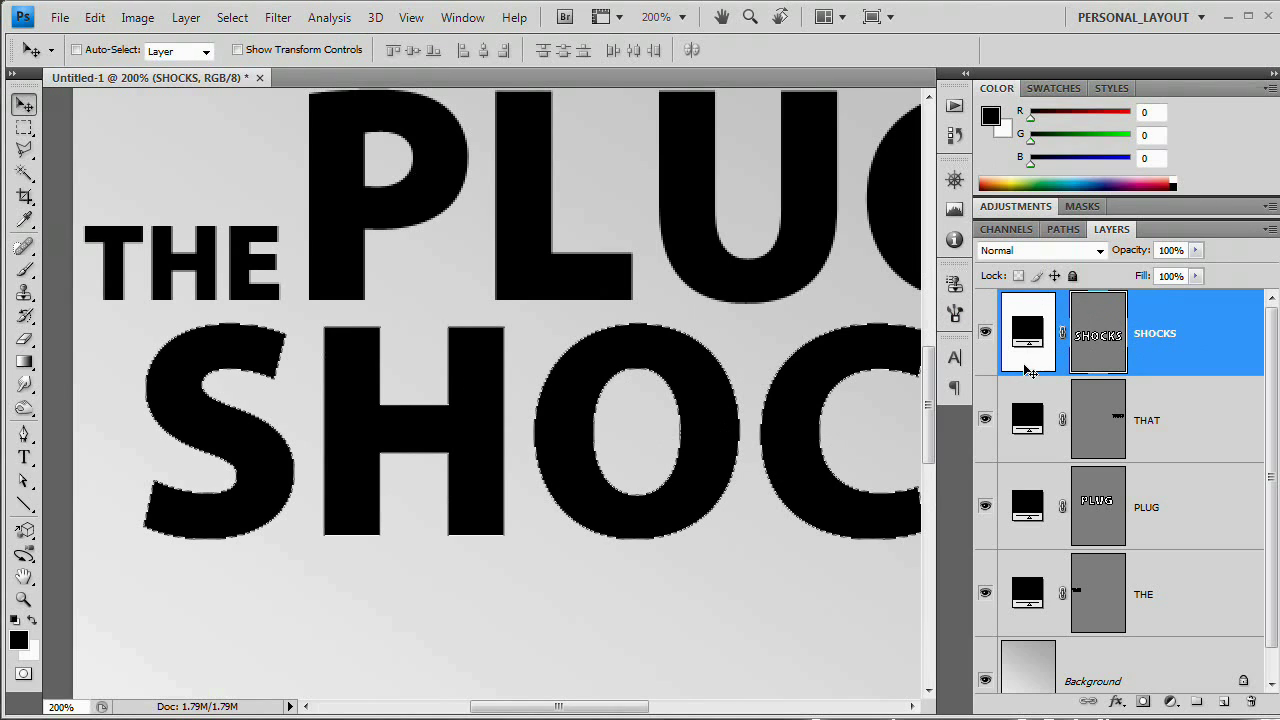
{"action": "key", "text": "ctrl+d"}
- Switch to the Convert Point Tool and display the anchor points of the S outline
{"action": "left_click", "coordinate": [1080, 328], "text": "ctrl"}
{"action": "left_click", "coordinate": [24, 433]}
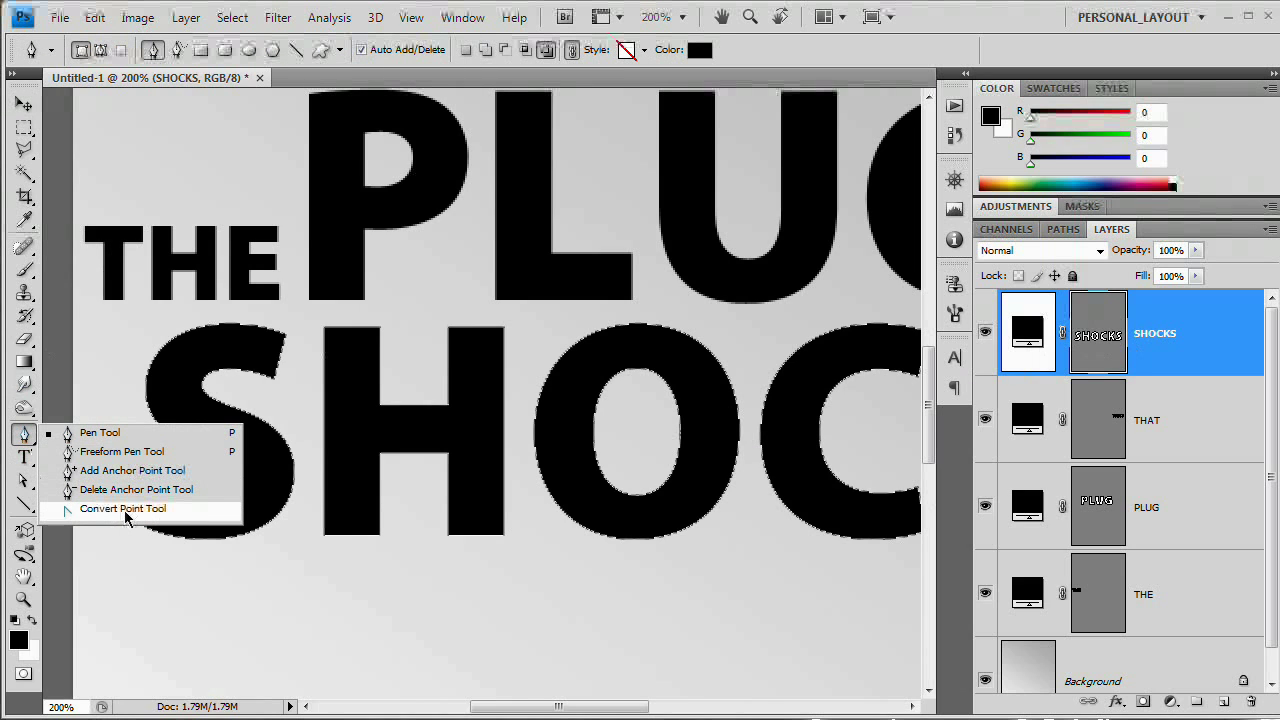
{"action": "left_click", "coordinate": [120, 510]}
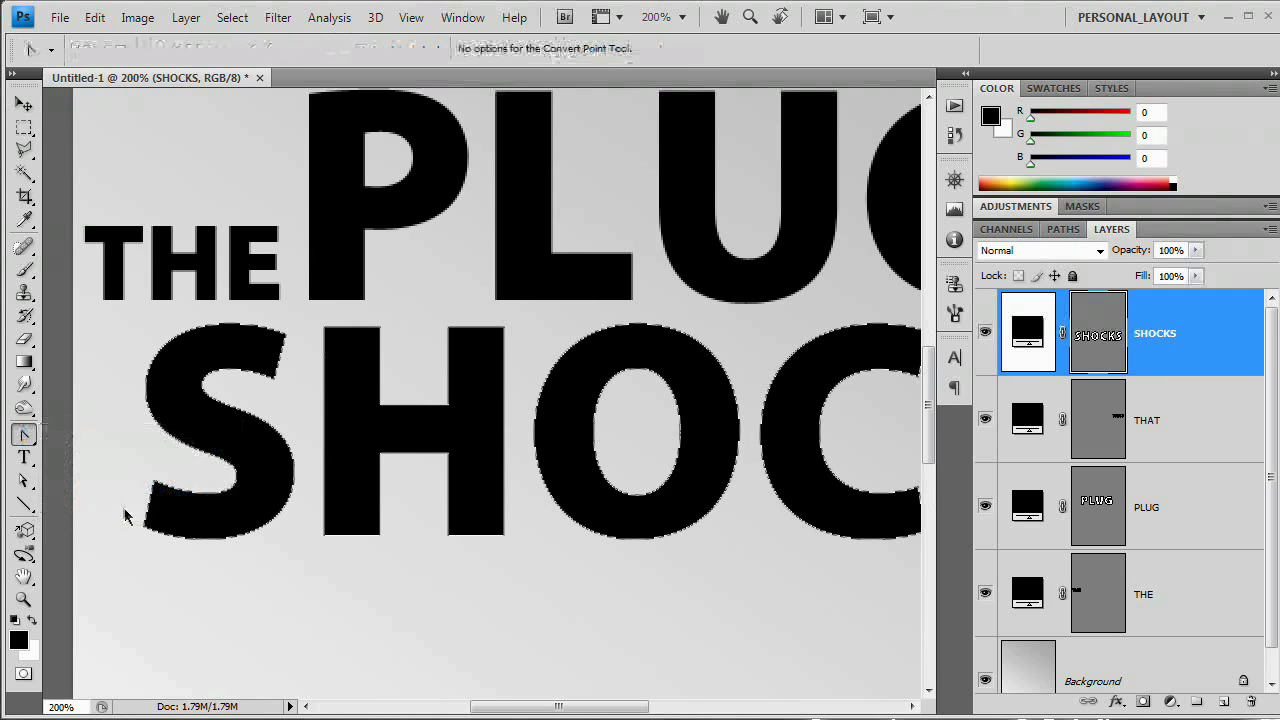
{"action": "left_click", "coordinate": [279, 378]}
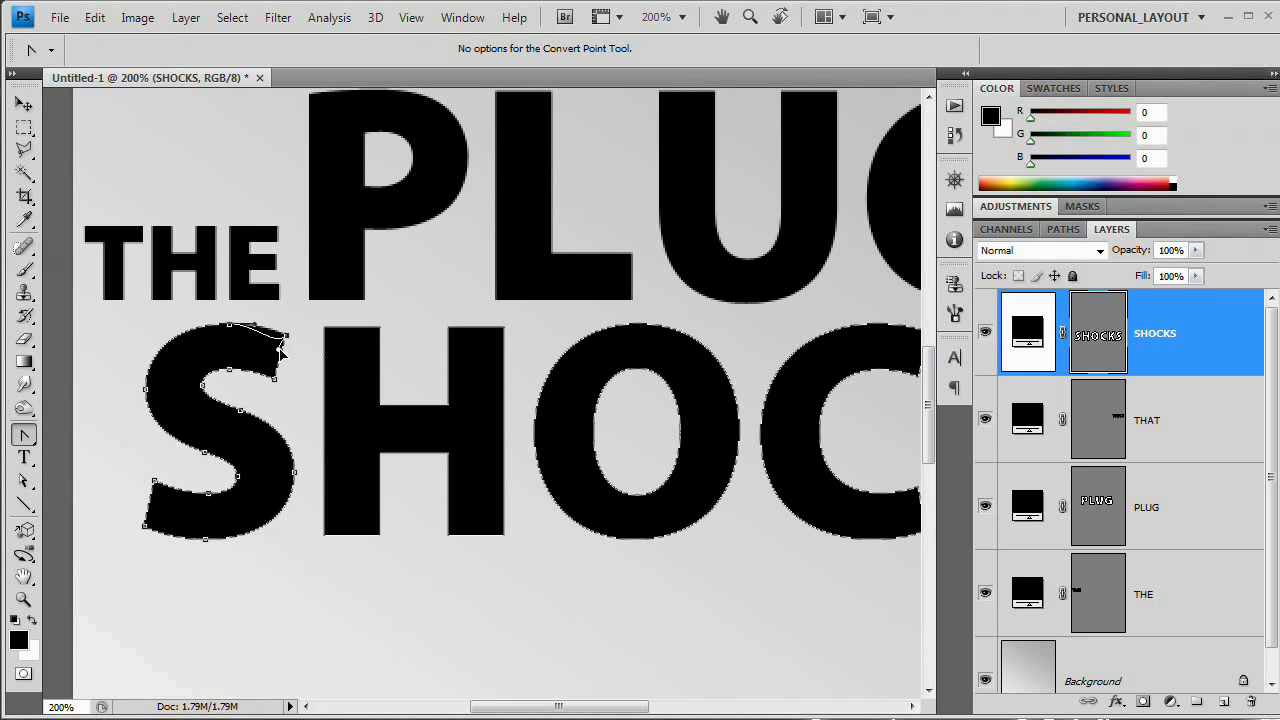
{"action": "left_click_drag", "start_coordinate": [281, 345], "coordinate": [296, 308]}
{"action": "key", "text": "ctrl+z"}
- Drag the S's top-right and bottom-left tips into sharp curved hooks, then hide the path
{"action": "left_click_drag", "start_coordinate": [279, 373], "coordinate": [290, 430]}
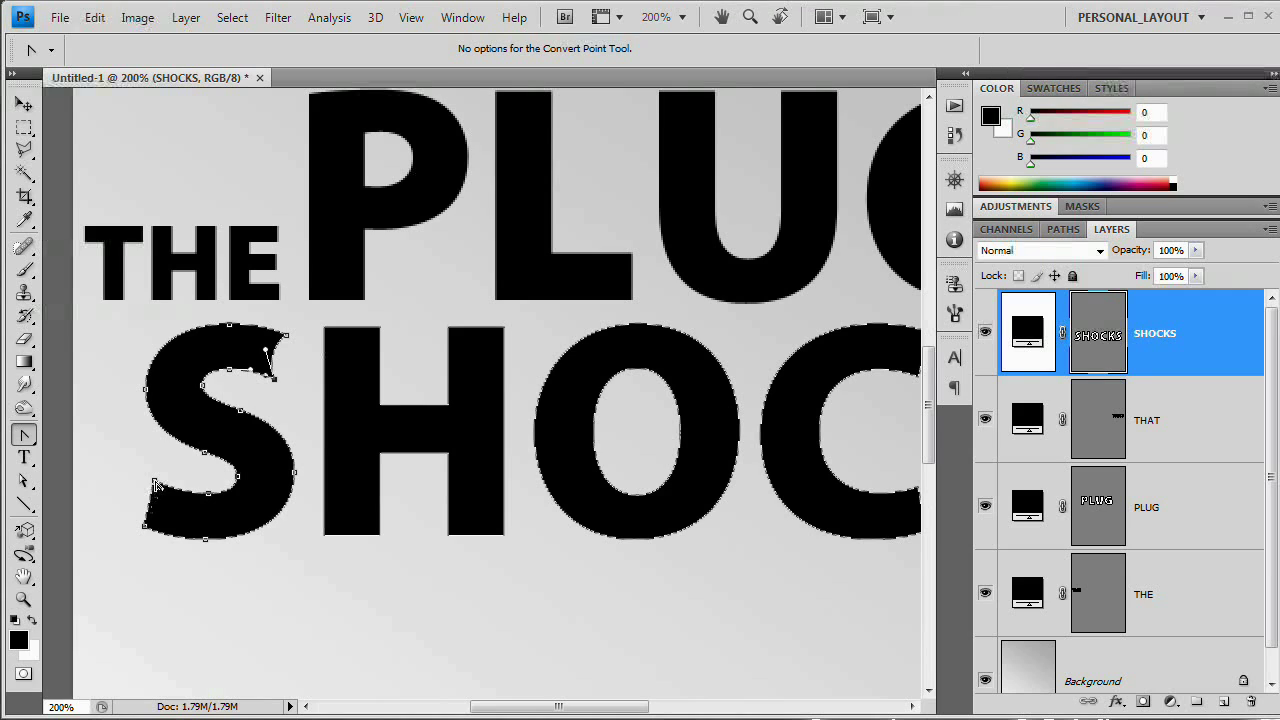
{"action": "left_click_drag", "start_coordinate": [155, 485], "coordinate": [167, 507]}
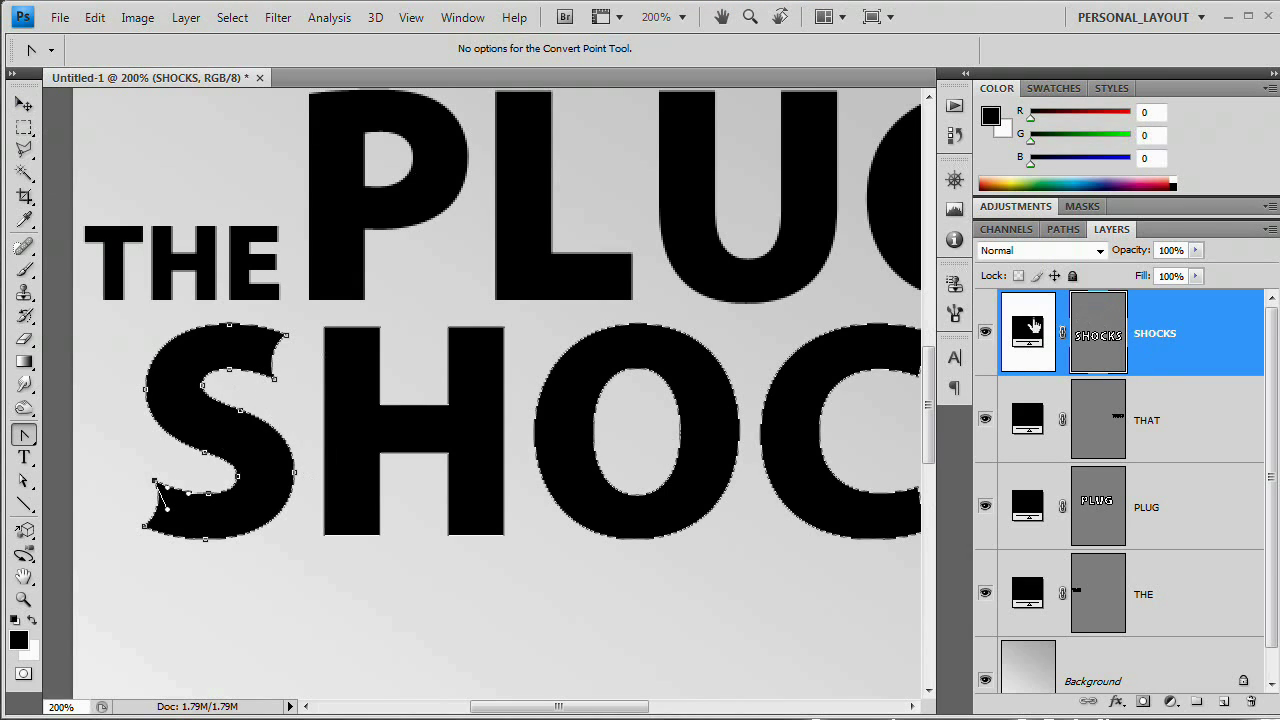
{"action": "left_click", "coordinate": [1120, 347]}
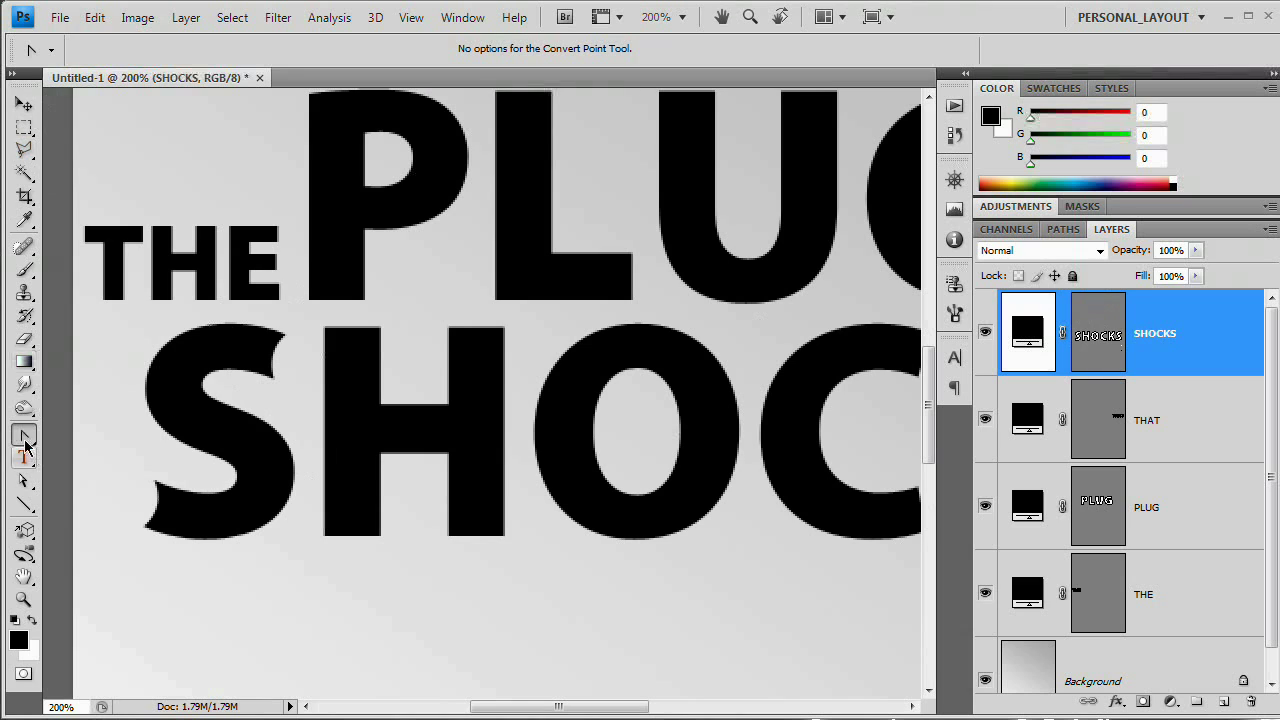
{"action": "left_click", "coordinate": [340, 630]}
{"action": "left_click", "coordinate": [646, 300]}
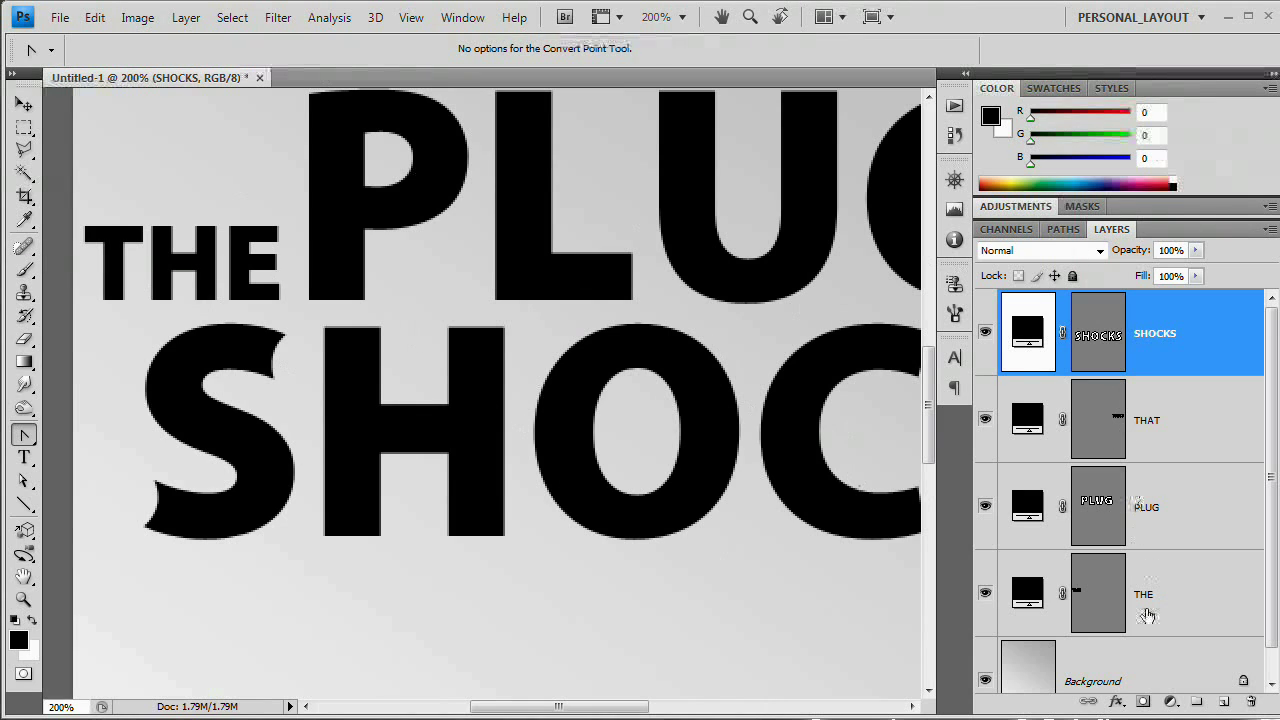
- Show the SHOCKS letter paths and select the H with the Convert Point Tool
{"action": "left_click", "coordinate": [1098, 334]}
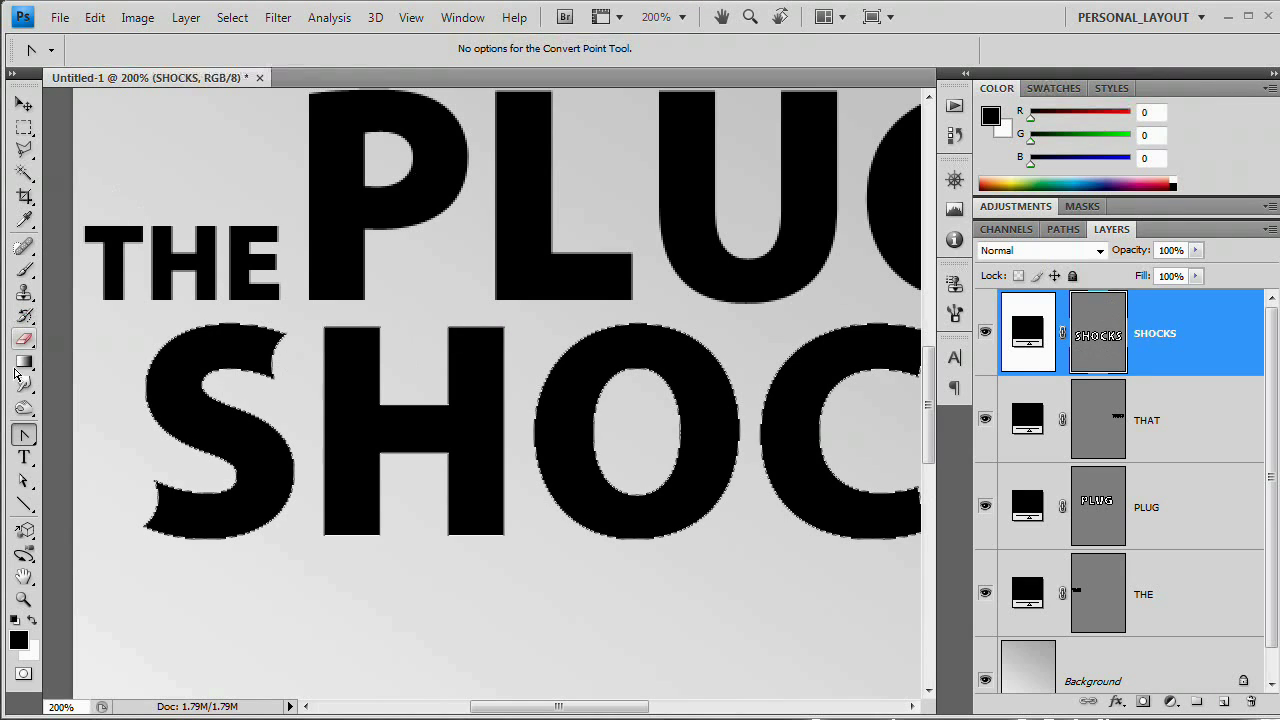
{"action": "right_click", "coordinate": [24, 434]}
{"action": "left_click", "coordinate": [118, 515]}
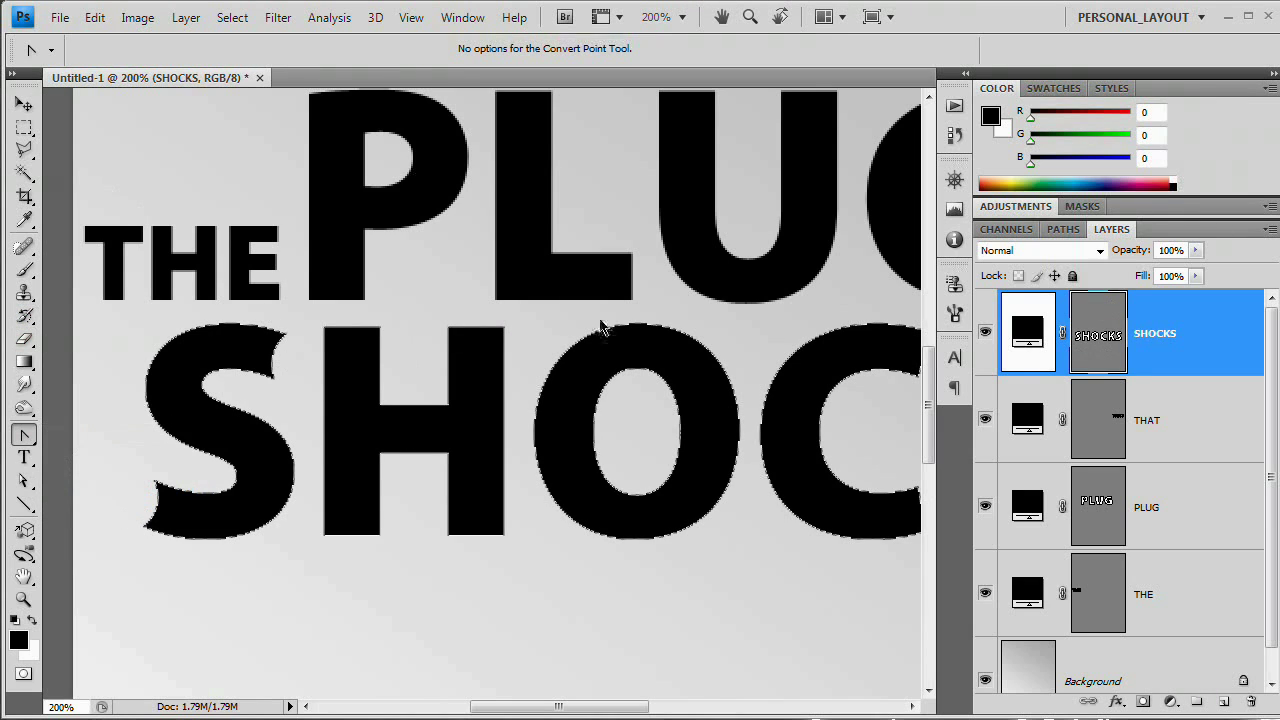
{"action": "left_click", "coordinate": [326, 336]}
- Curve the left and right parts of the H's top edge inward, undoing a misplaced first curve
{"action": "left_click_drag", "start_coordinate": [328, 328], "coordinate": [363, 420]}
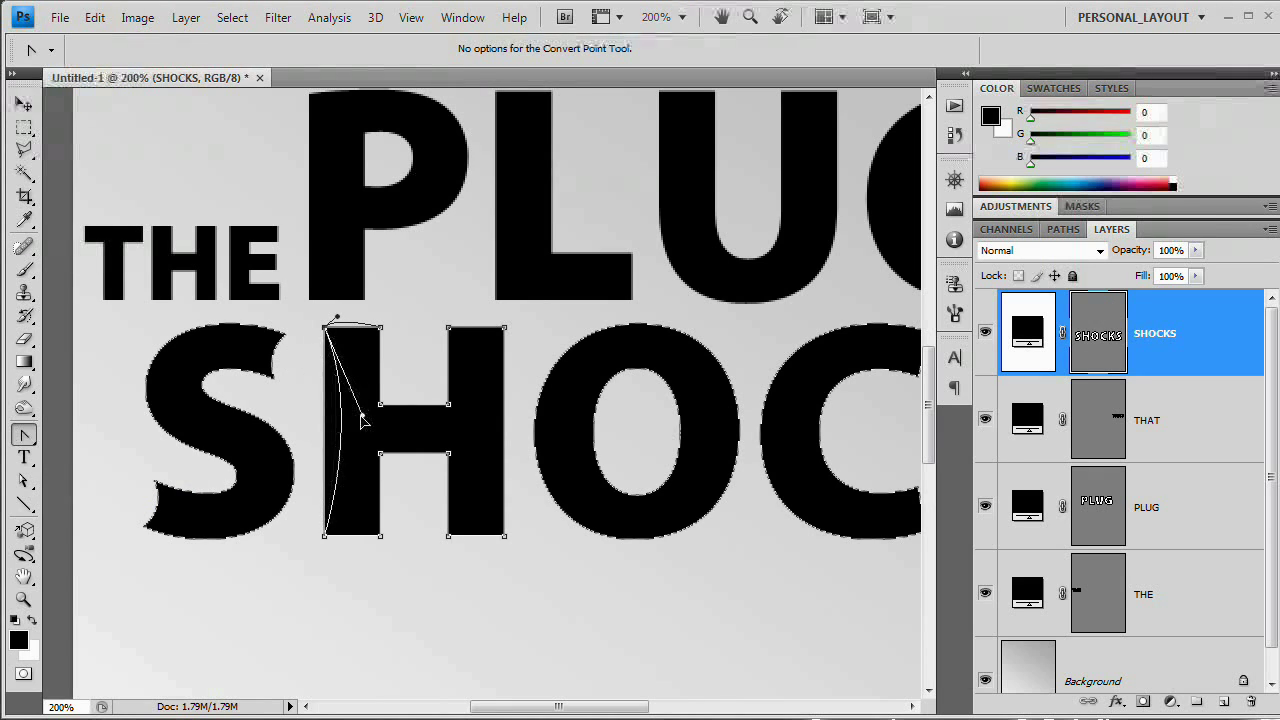
{"action": "key", "text": "ctrl+z"}
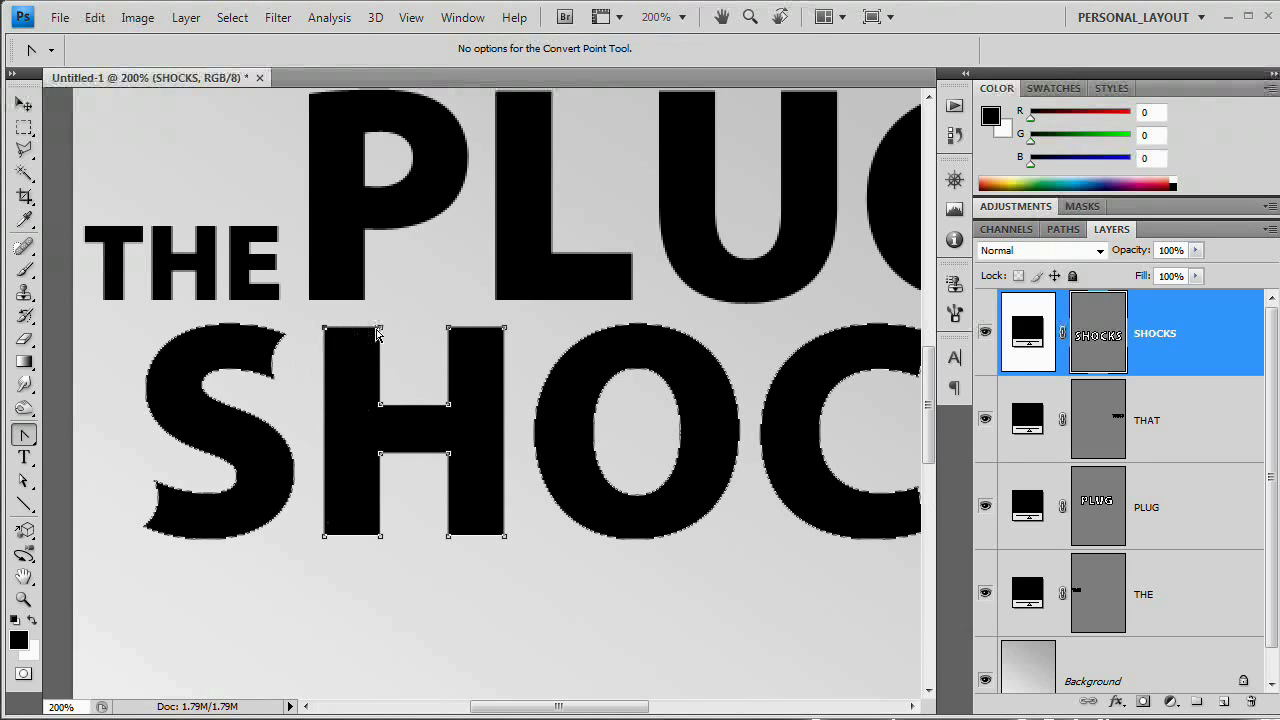
{"action": "mouse_move", "coordinate": [358, 343]}
{"action": "left_mouse_down"}
{"action": "mouse_move", "coordinate": [363, 323]}
{"action": "mouse_move", "coordinate": [356, 343]}
{"action": "left_mouse_up"}
{"action": "left_click_drag", "start_coordinate": [505, 336], "coordinate": [480, 346]}
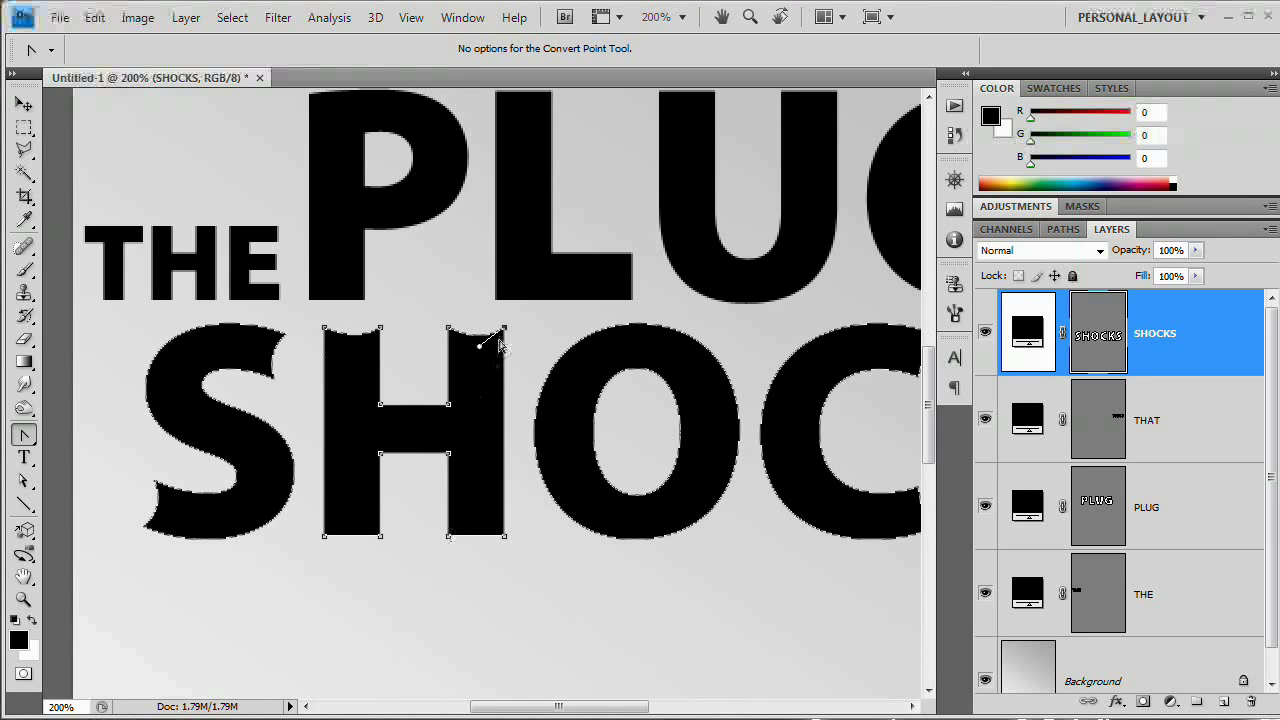
- Arch both bottom edges of the H upward, then hide the path outlines to check the result
{"action": "left_click_drag", "start_coordinate": [448, 537], "coordinate": [481, 524]}
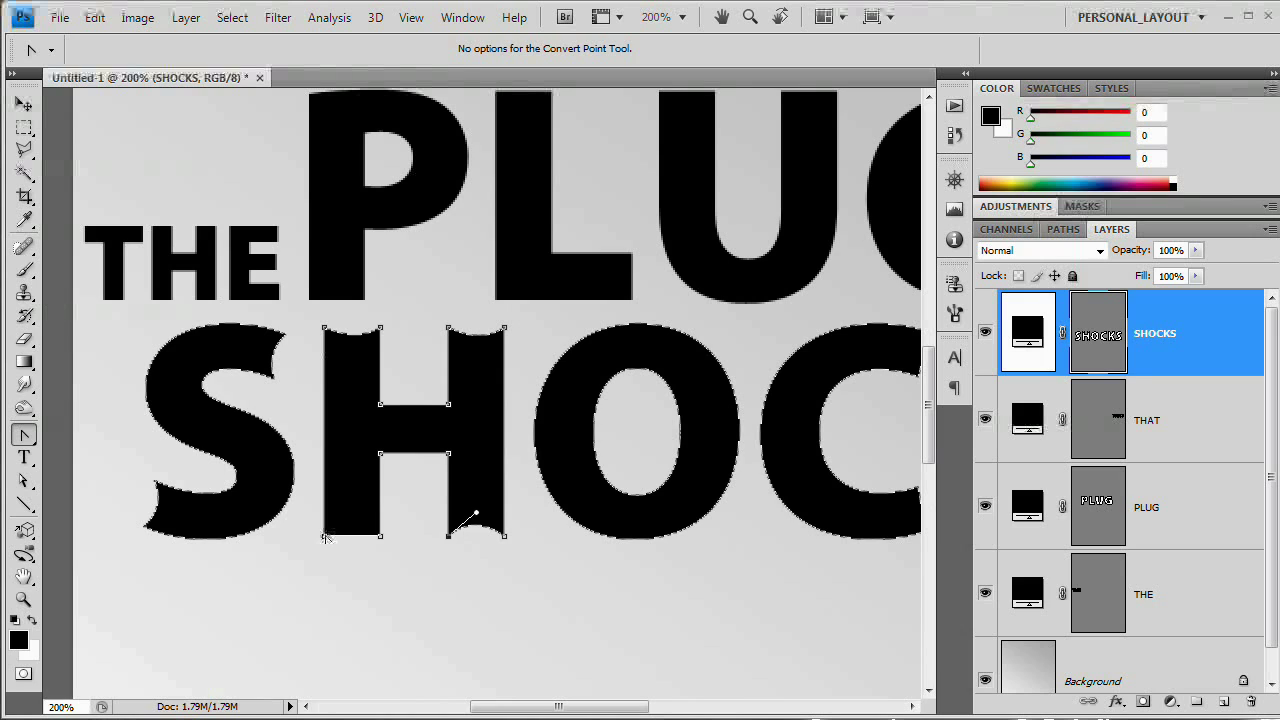
{"action": "left_click_drag", "start_coordinate": [325, 535], "coordinate": [350, 515]}
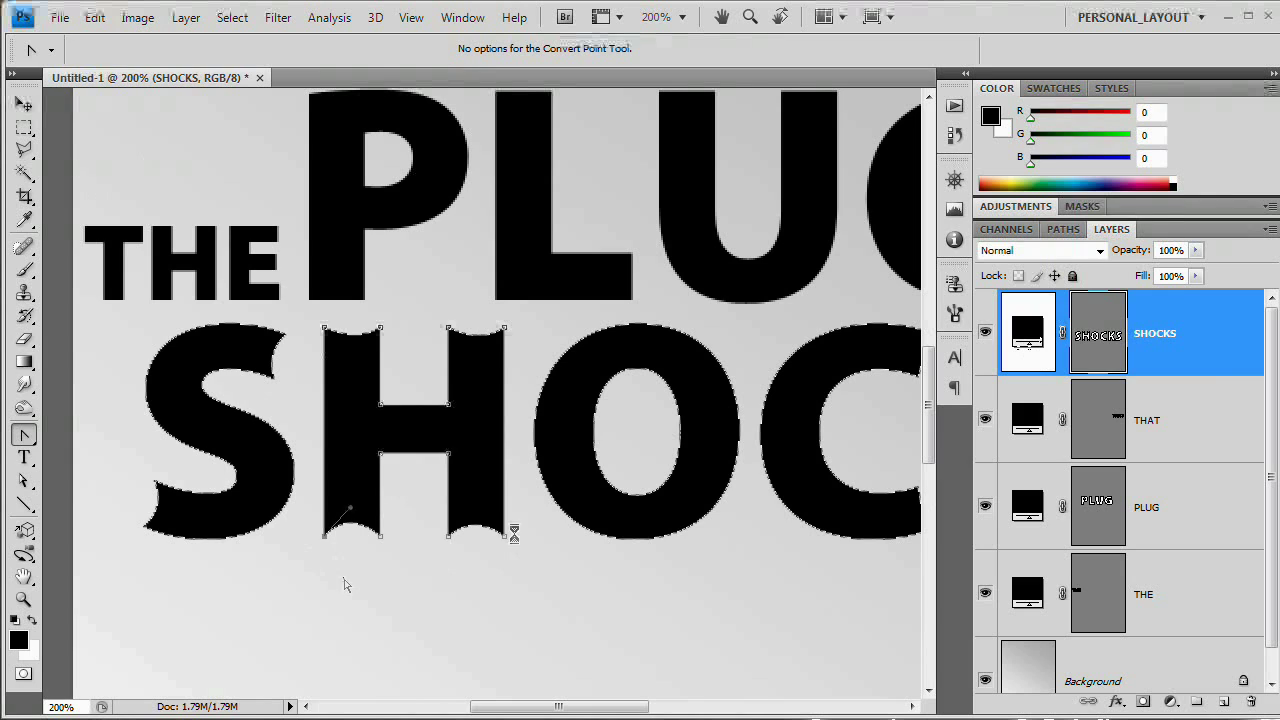
{"action": "left_click", "coordinate": [1080, 335]}
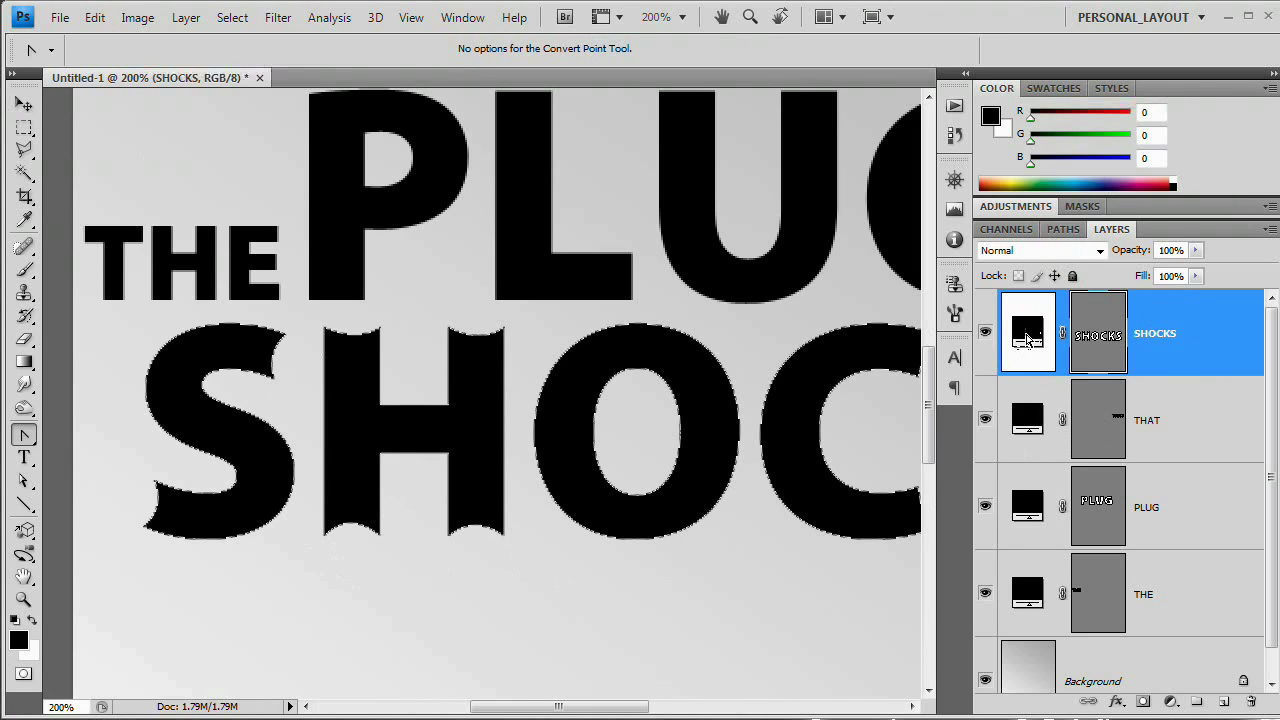
{"action": "left_click", "coordinate": [1098, 348]}
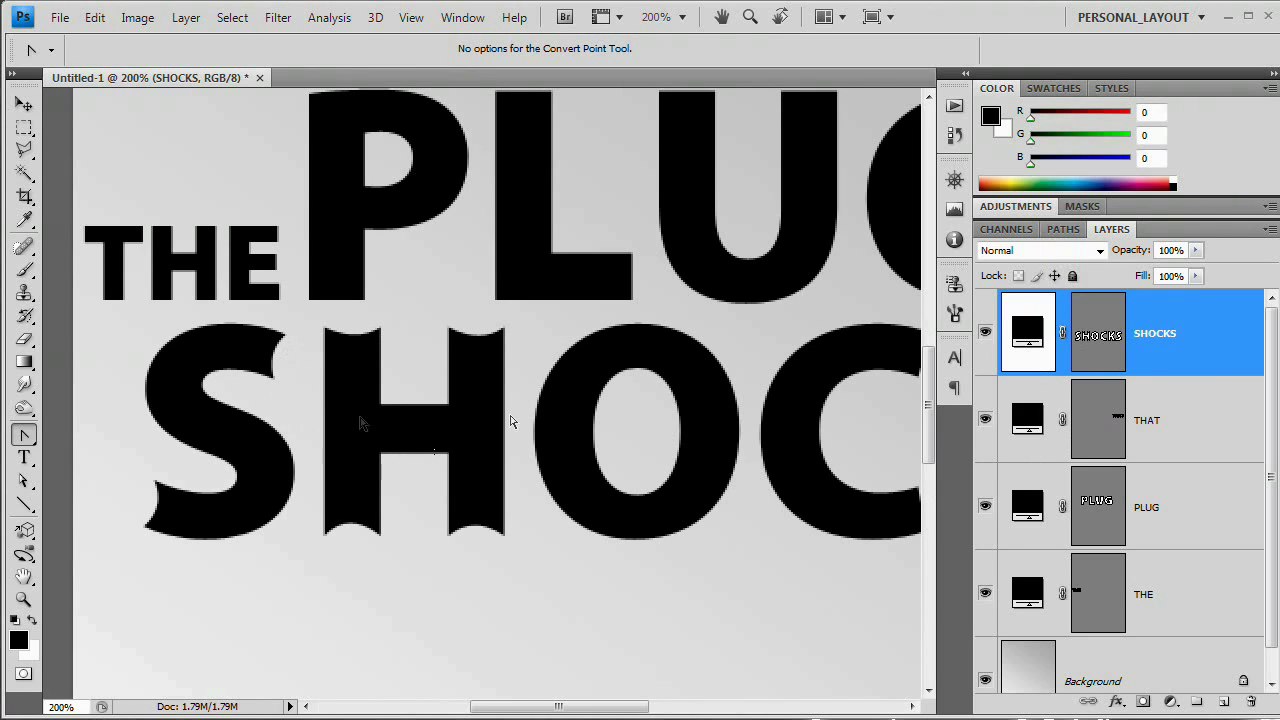